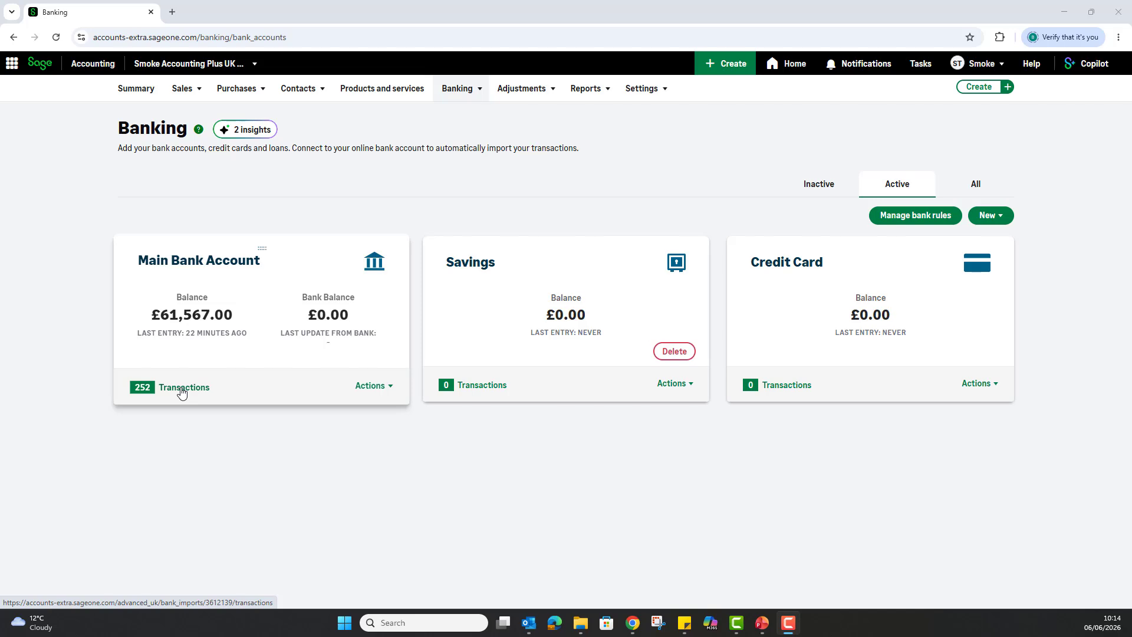
Step: Open the Main Bank Account's transactions and match the £86.00 receipt to the suggested County Golf Supplies sales invoice
click(174, 392)
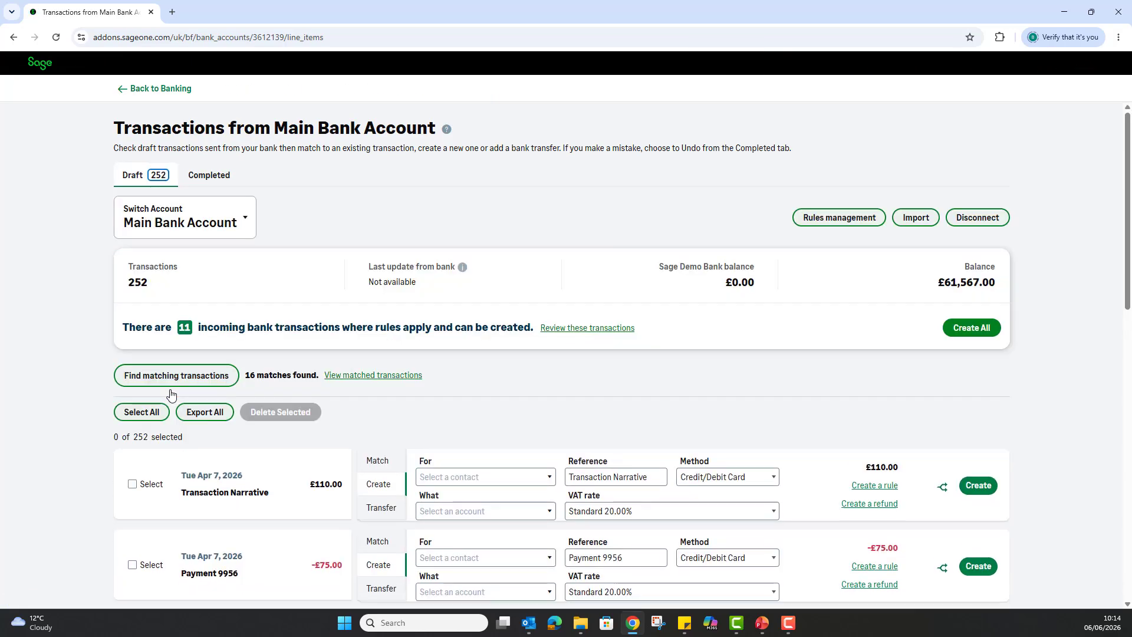
scroll(381, 454, down, 2)
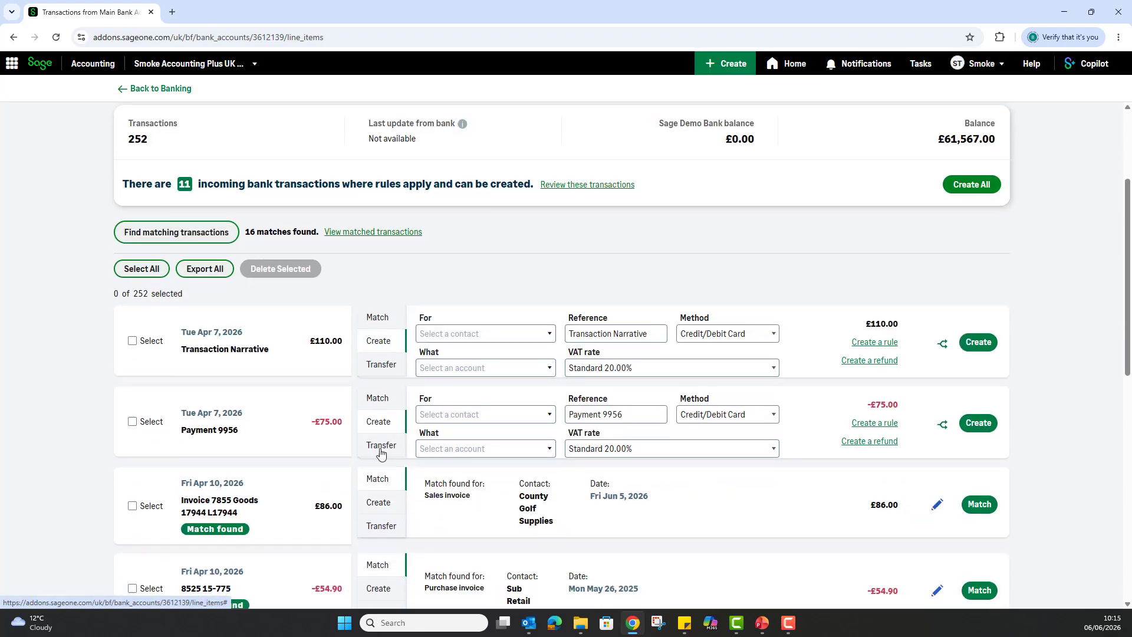
scroll(380, 452, down, 1)
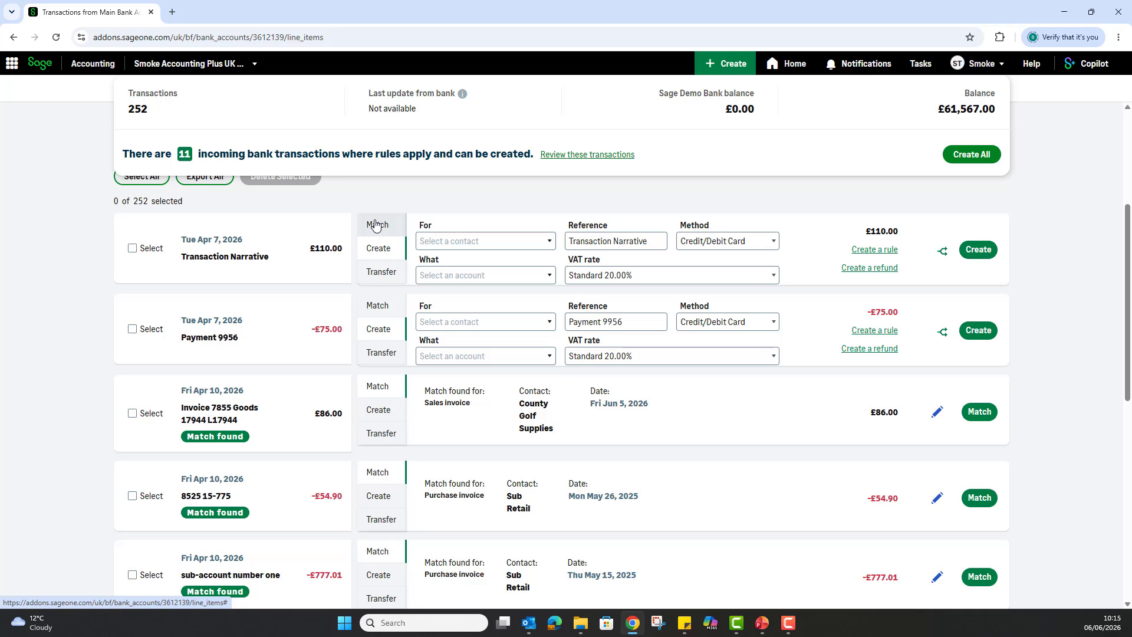
scroll(321, 417, down, 1)
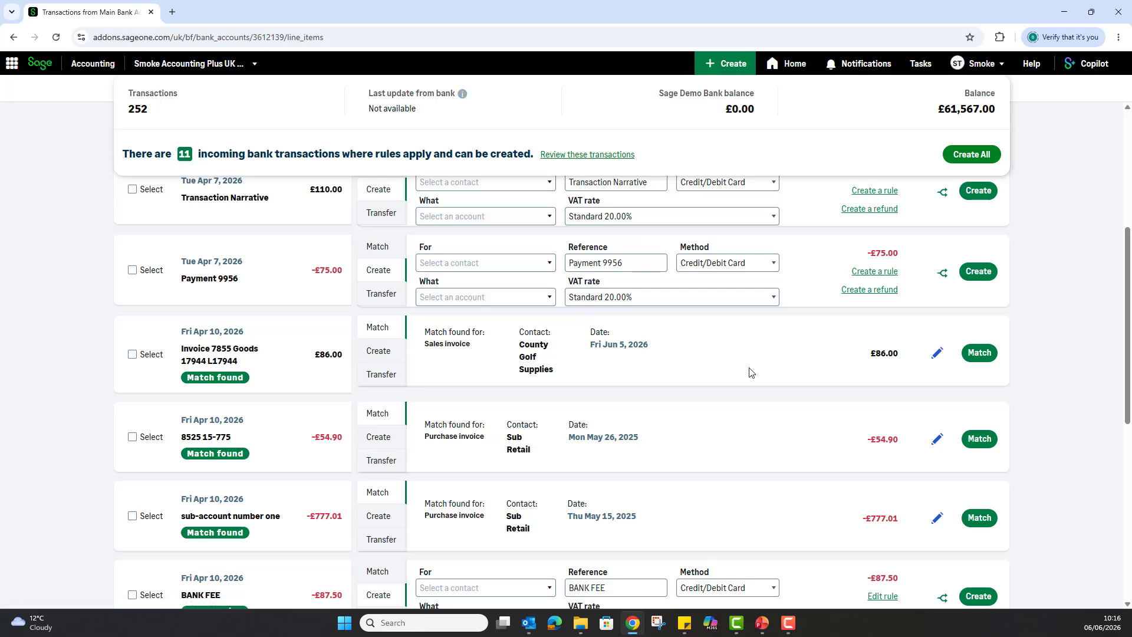
click(983, 354)
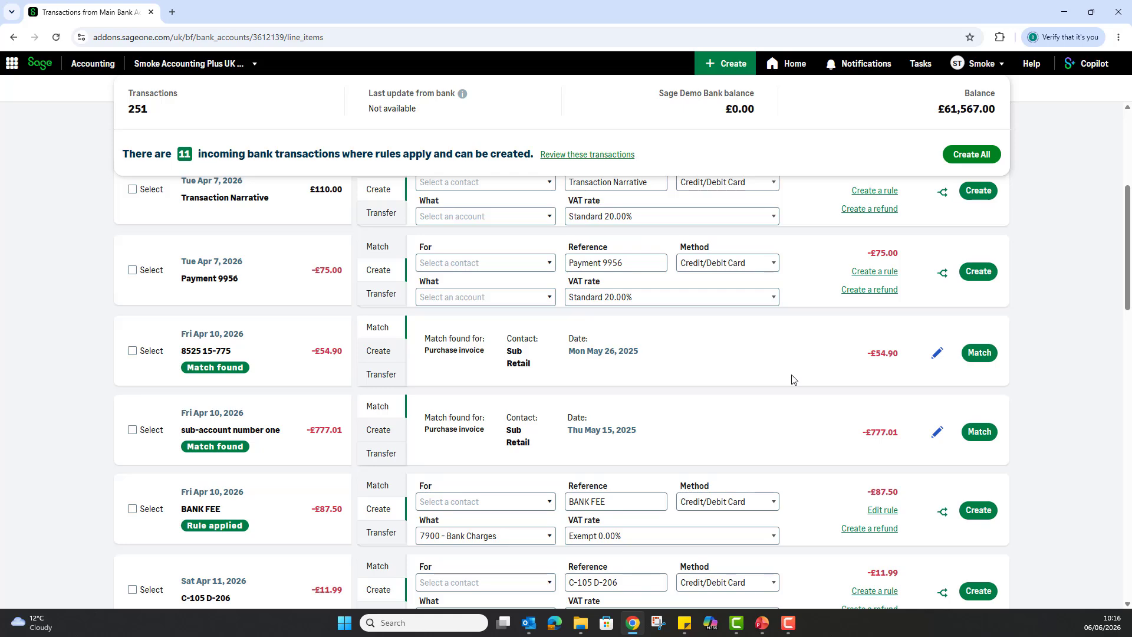
Step: Open manual matching for the £110.00 Transaction Narrative receipt and look at the search filters for its candidate invoices
scroll(720, 403, up, 1)
scroll(720, 402, up, 1)
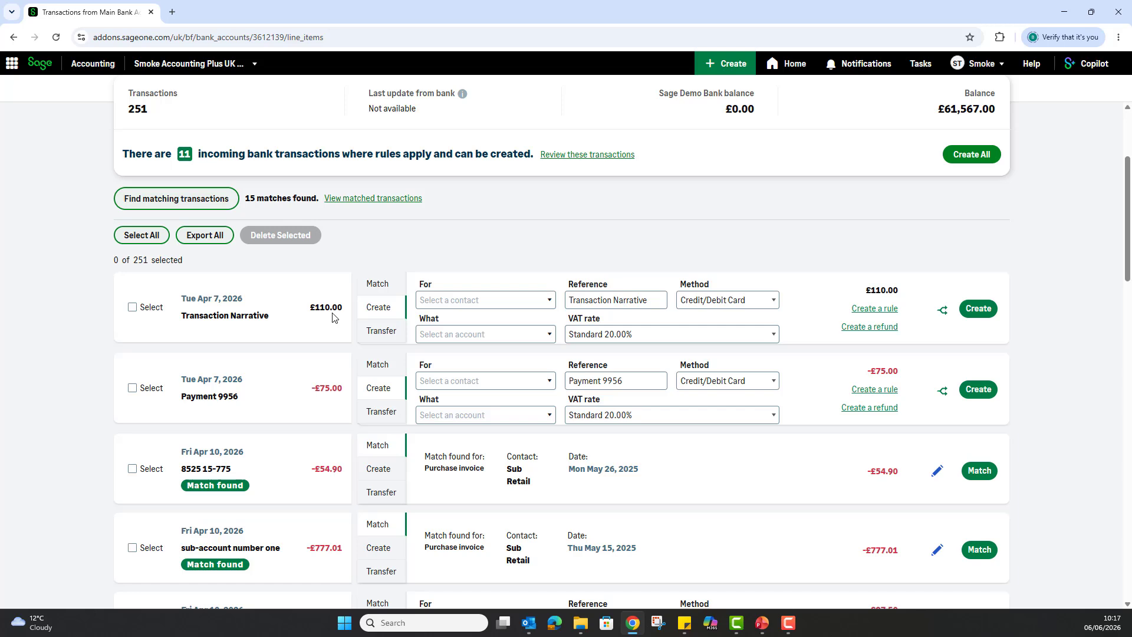
click(378, 284)
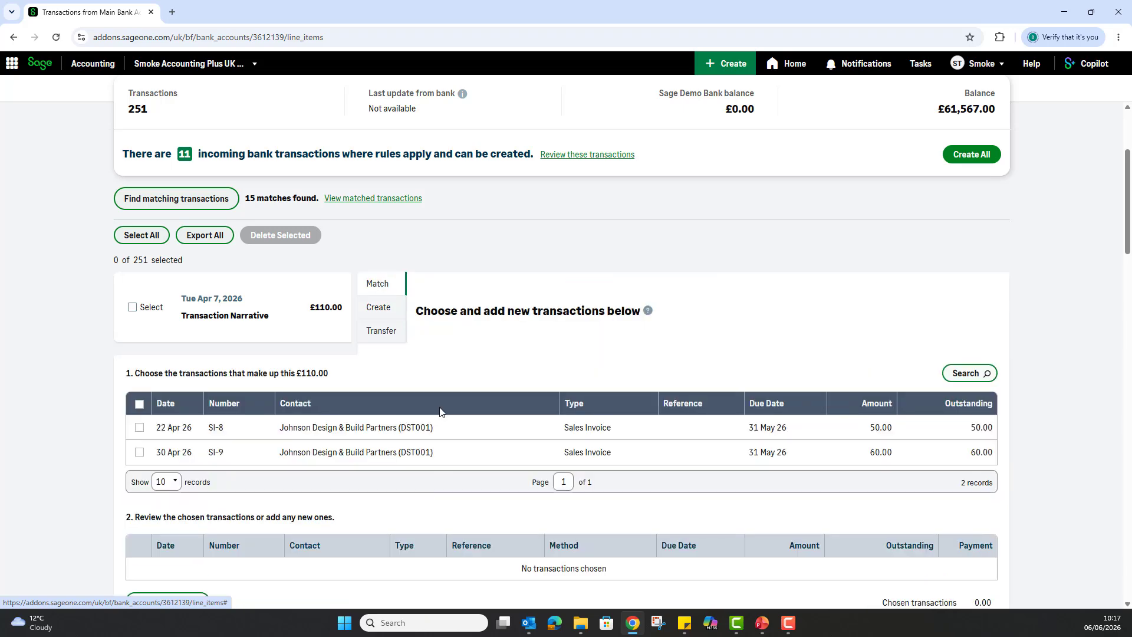
scroll(448, 411, down, 2)
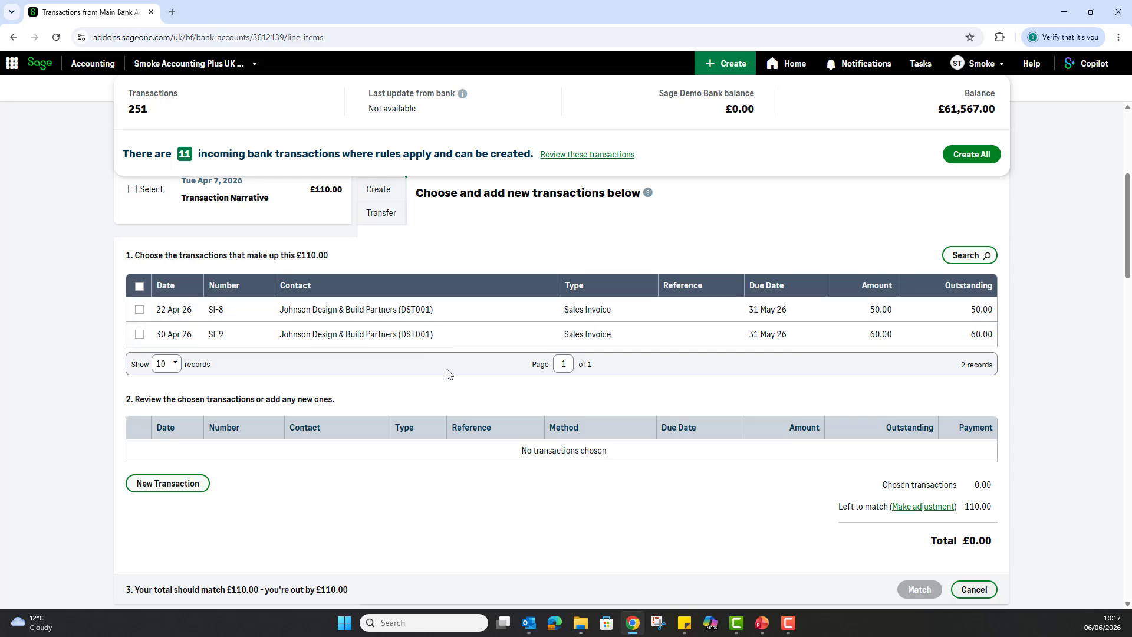
click(982, 257)
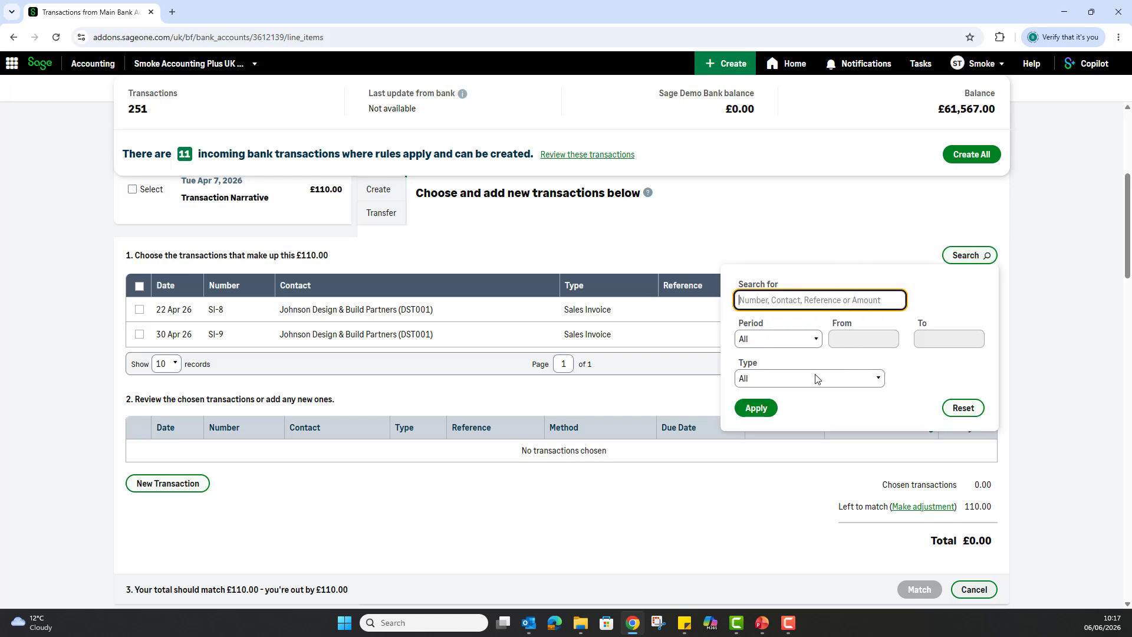
click(1048, 365)
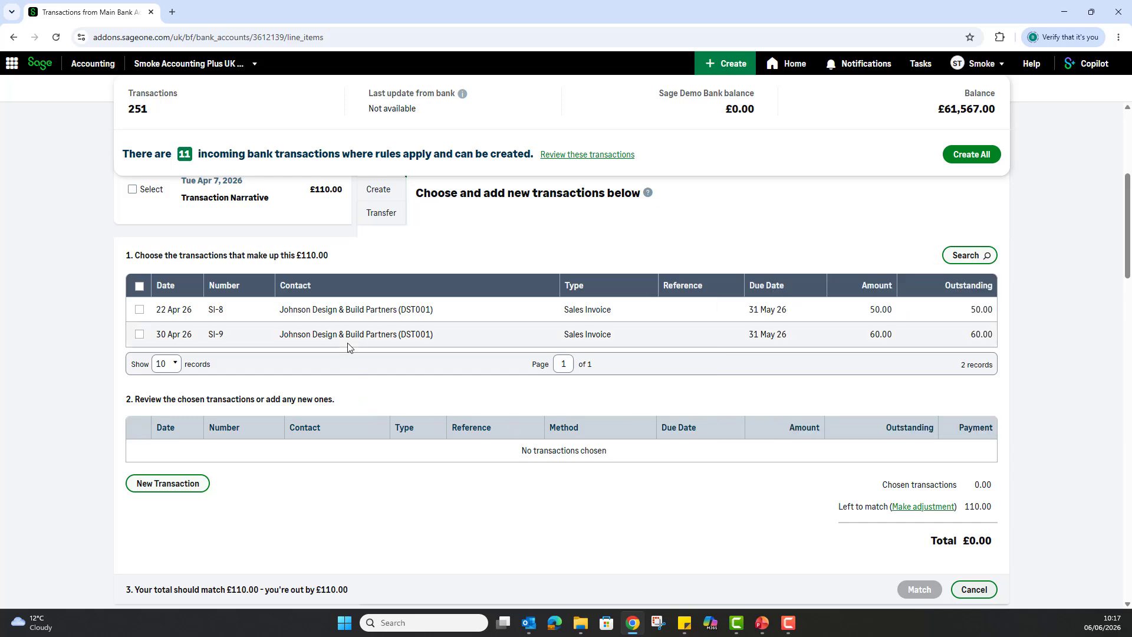
Step: Choose sales invoices SI-8 and SI-9 for the £110.00 receipt, check their payment amounts and complete the match
scroll(348, 348, up, 1)
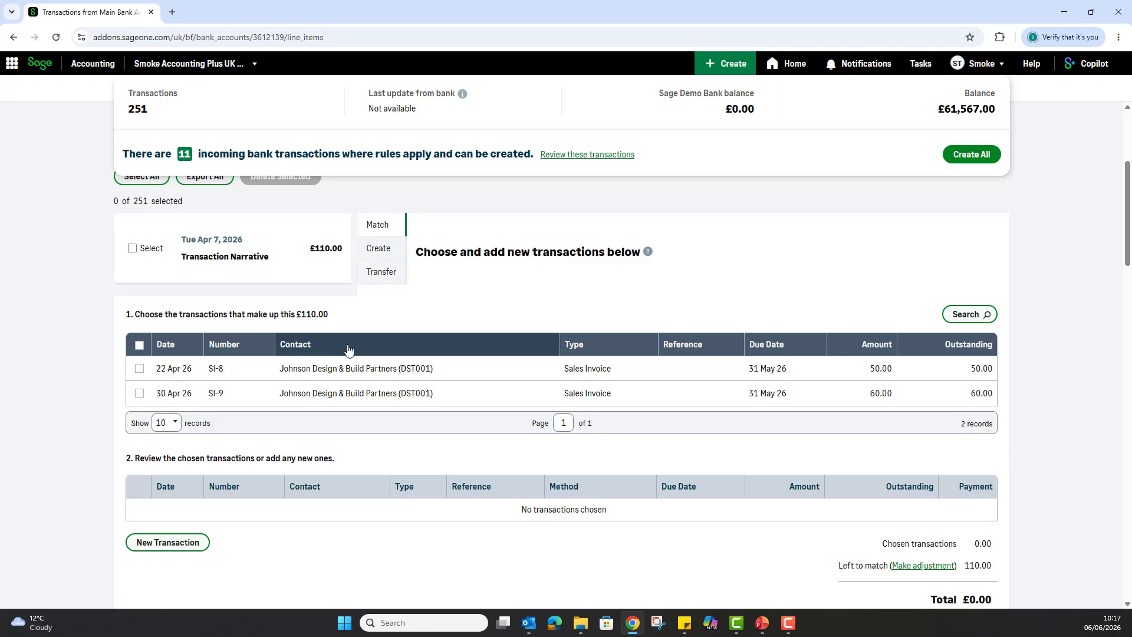
click(139, 369)
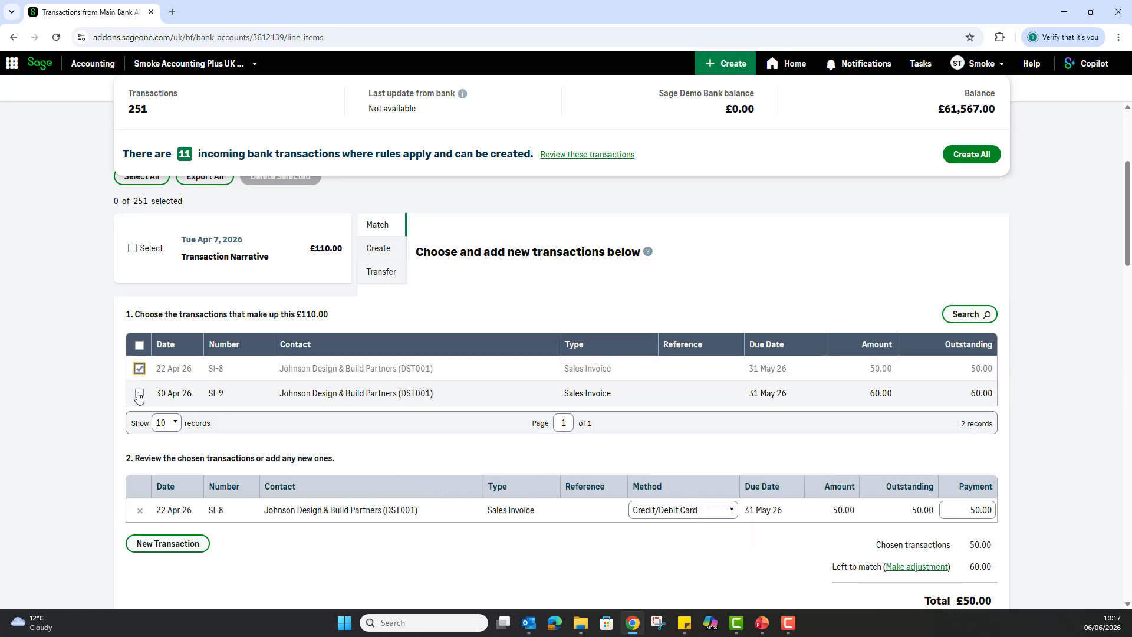
click(139, 393)
scroll(557, 401, down, 3)
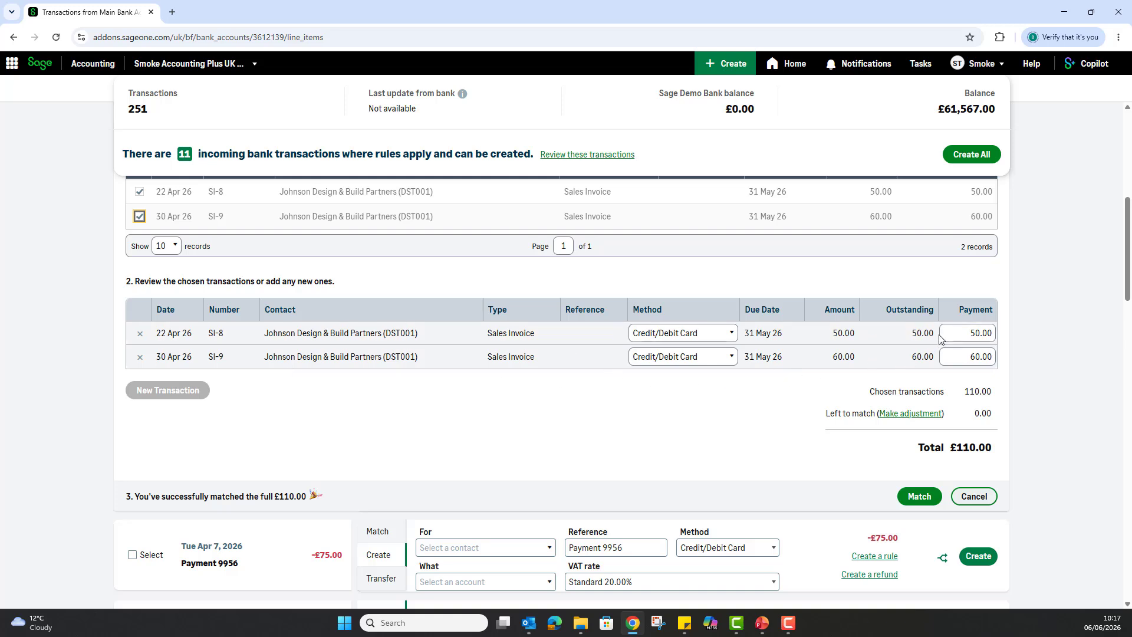
click(968, 331)
click(963, 352)
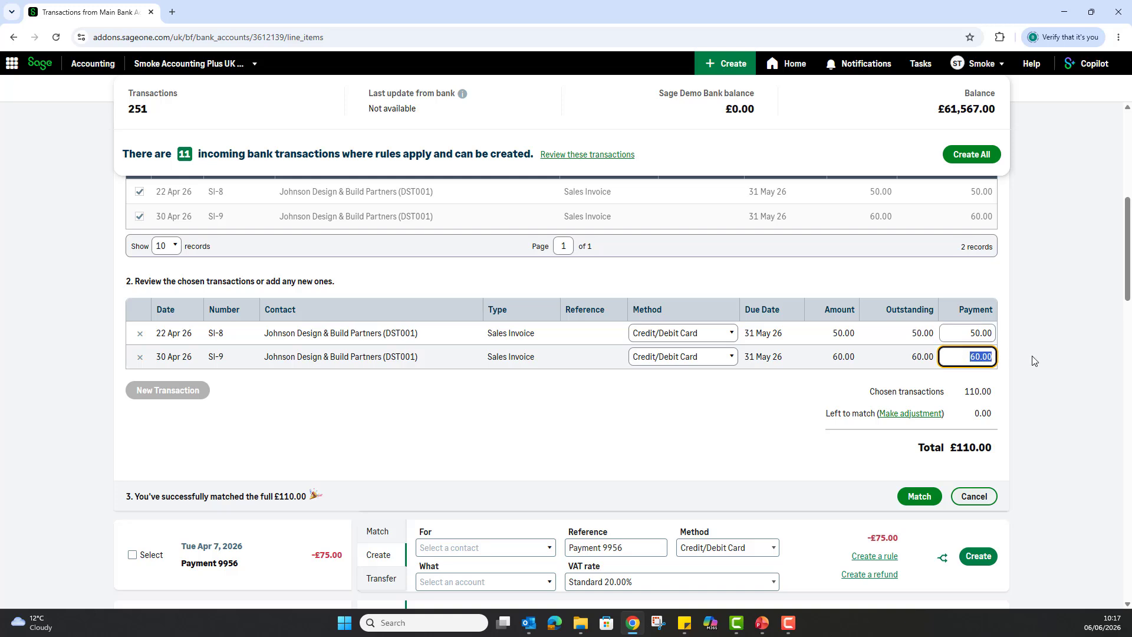
click(1058, 364)
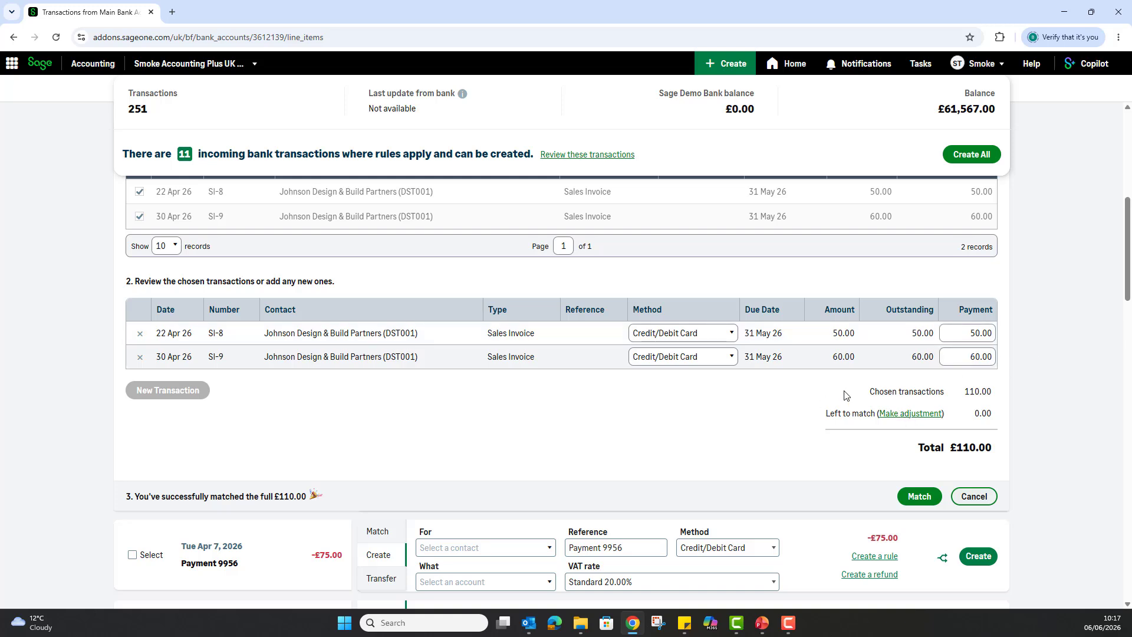
click(927, 497)
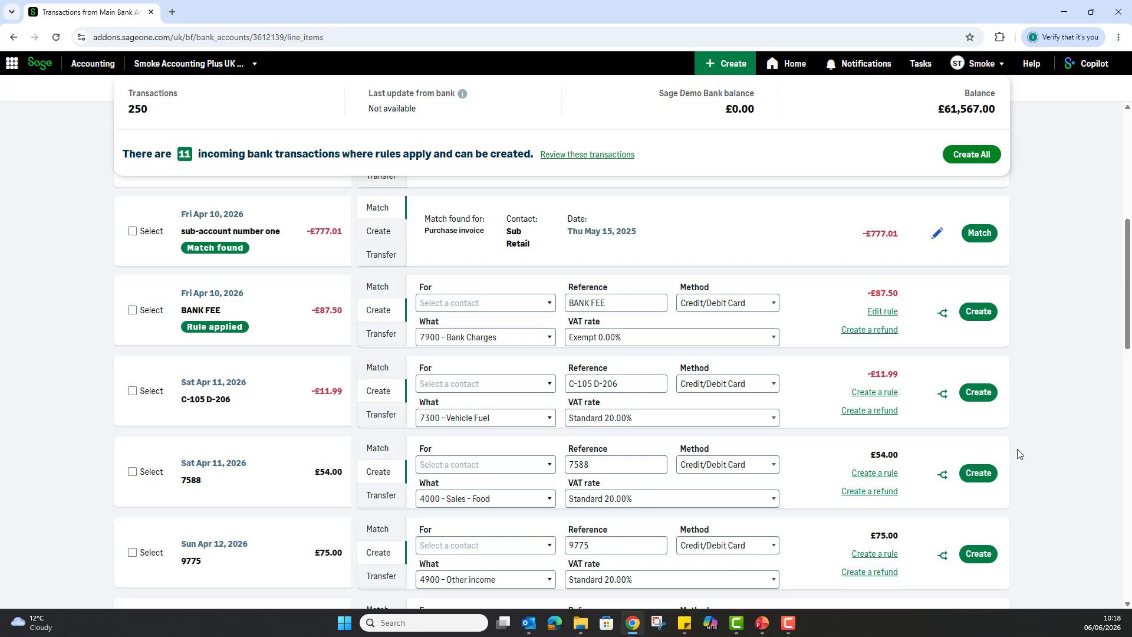
Step: Categorise the £75.00 payment dated Apr 7, 2026 to the ledger account 7300 - Vehicle Fuel, without a contact
scroll(753, 444, up, 4)
scroll(753, 444, up, 1)
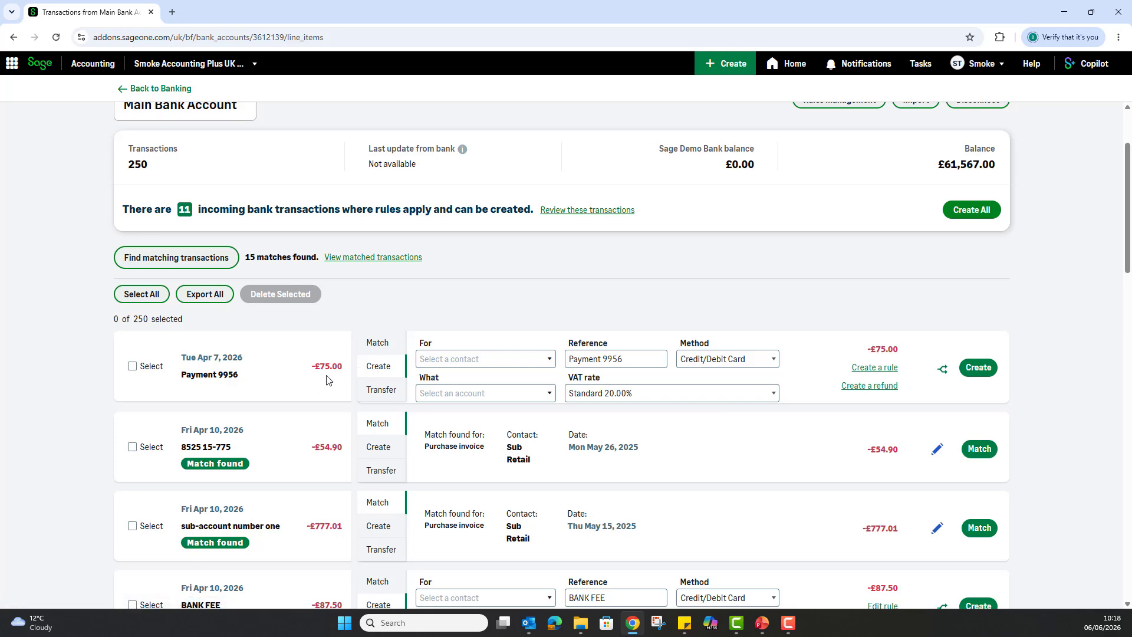
click(383, 367)
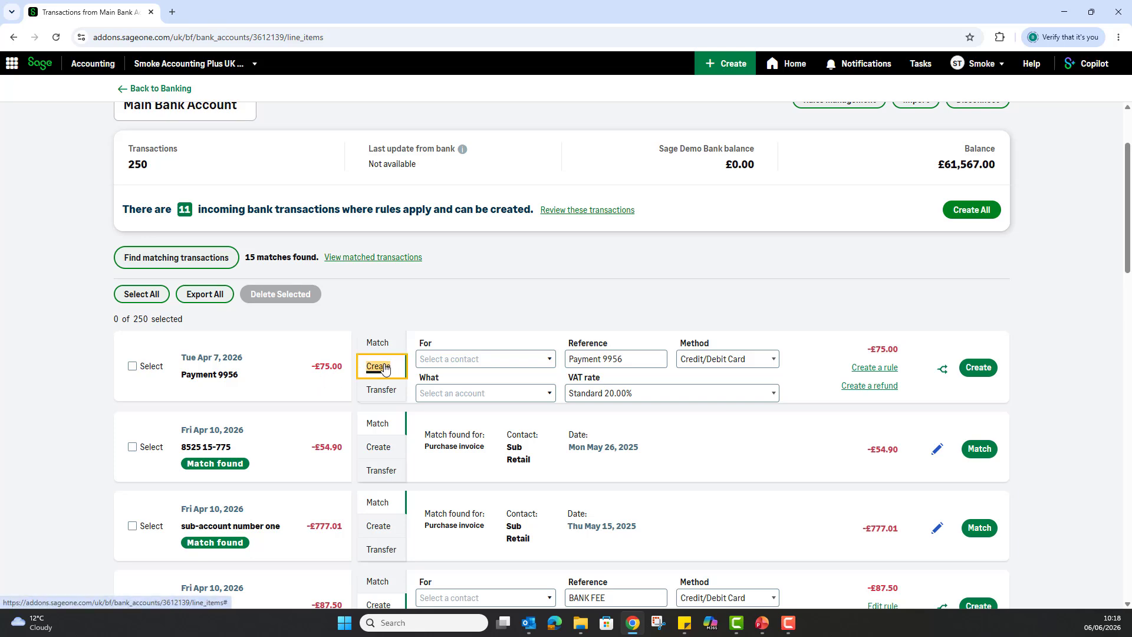
click(549, 362)
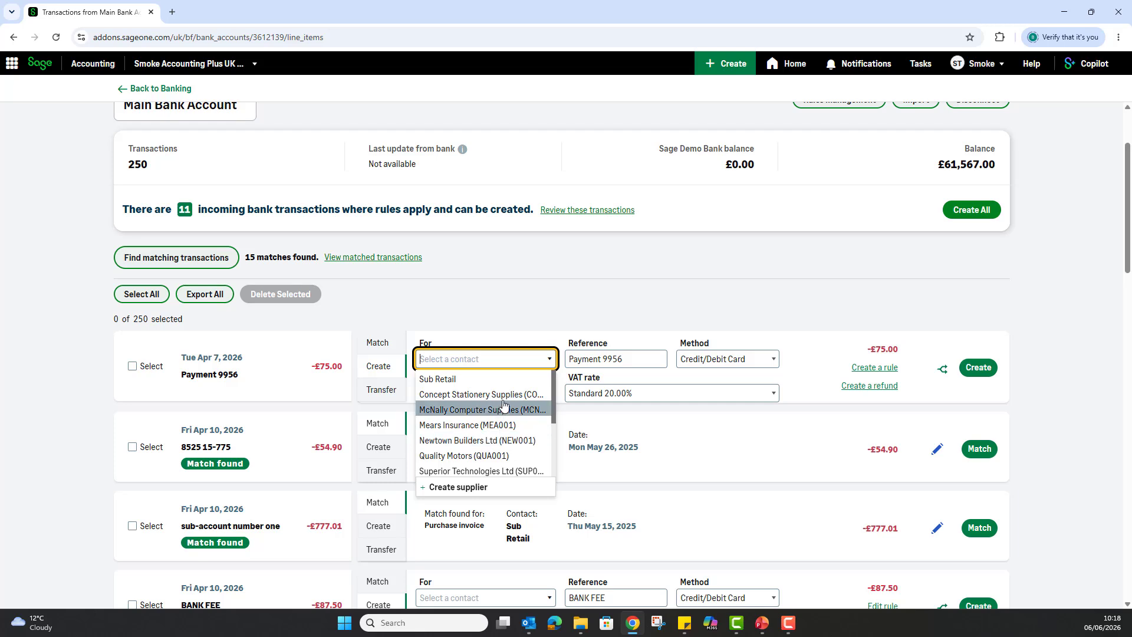
click(519, 317)
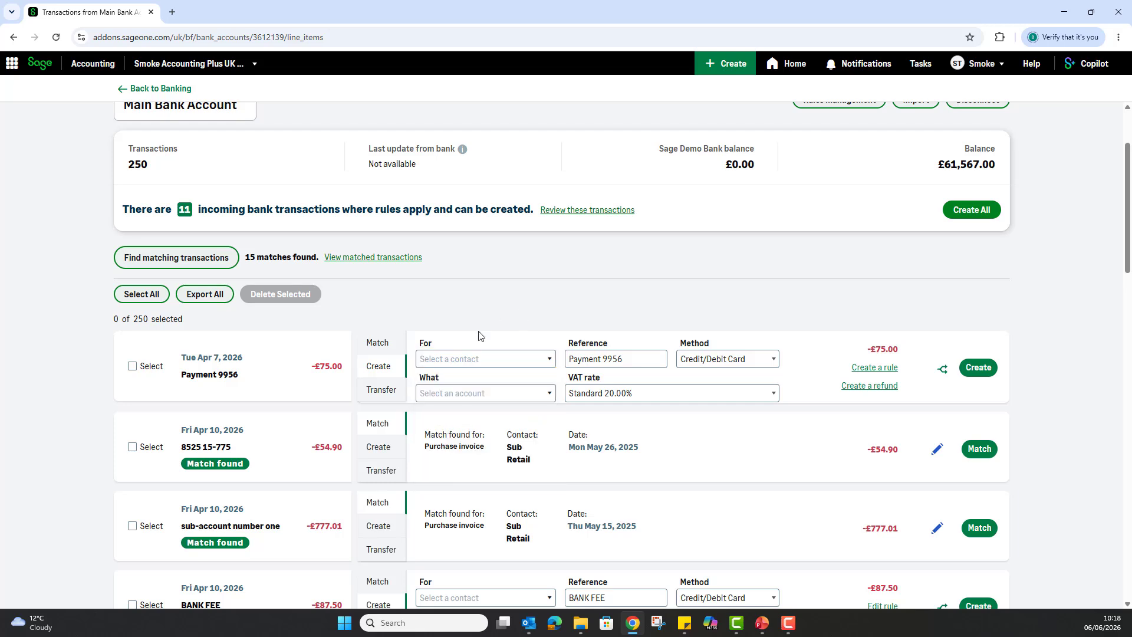
click(547, 396)
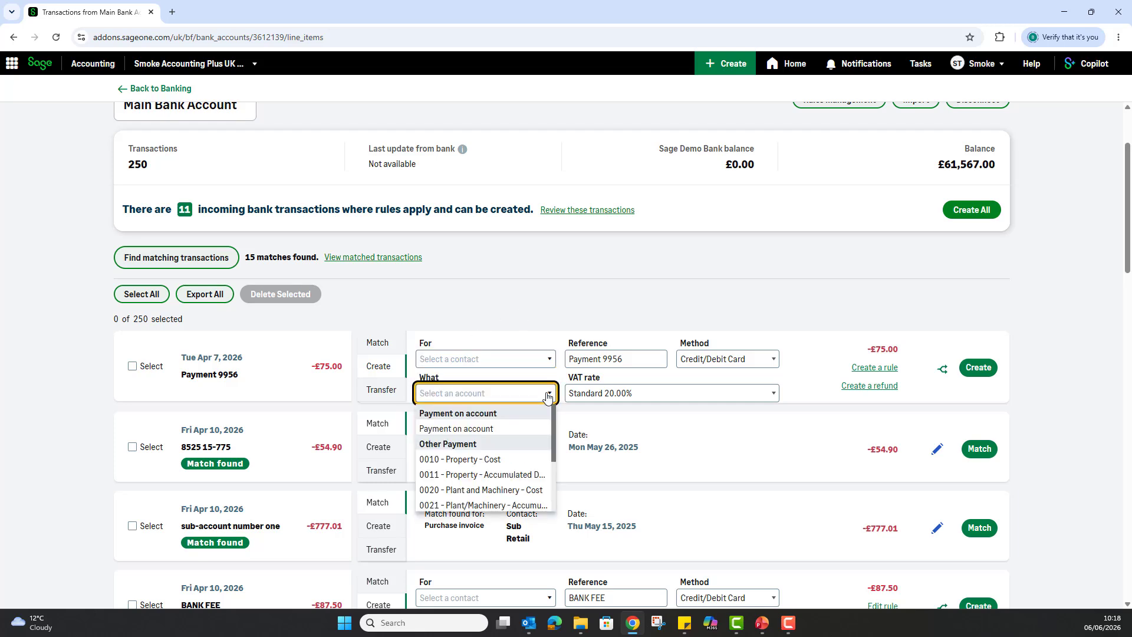
text(fu)
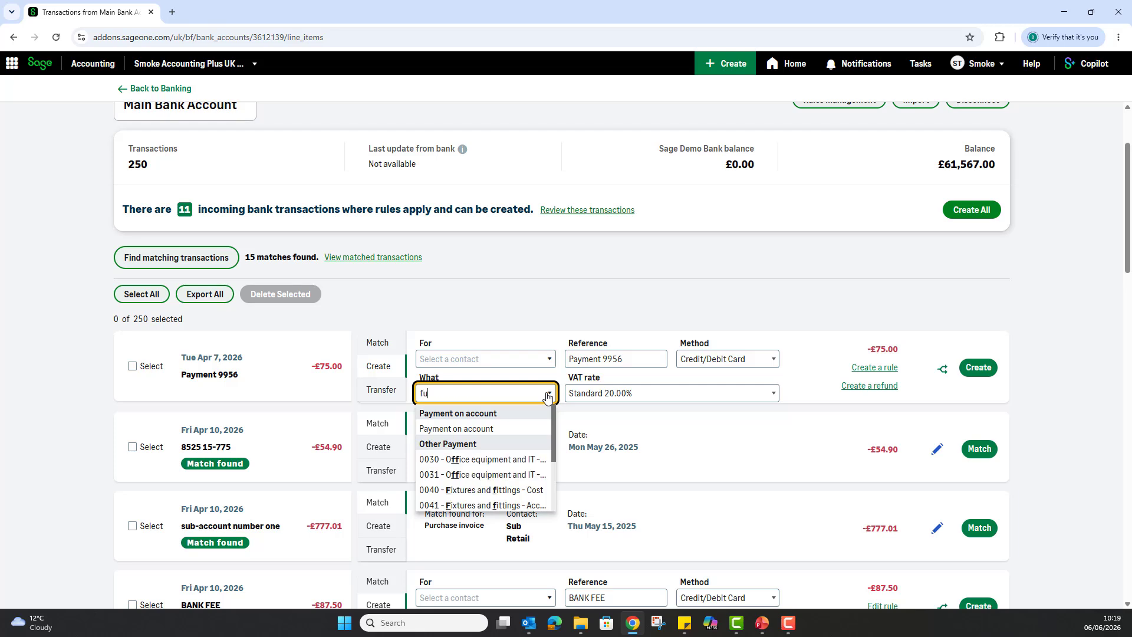
text(el)
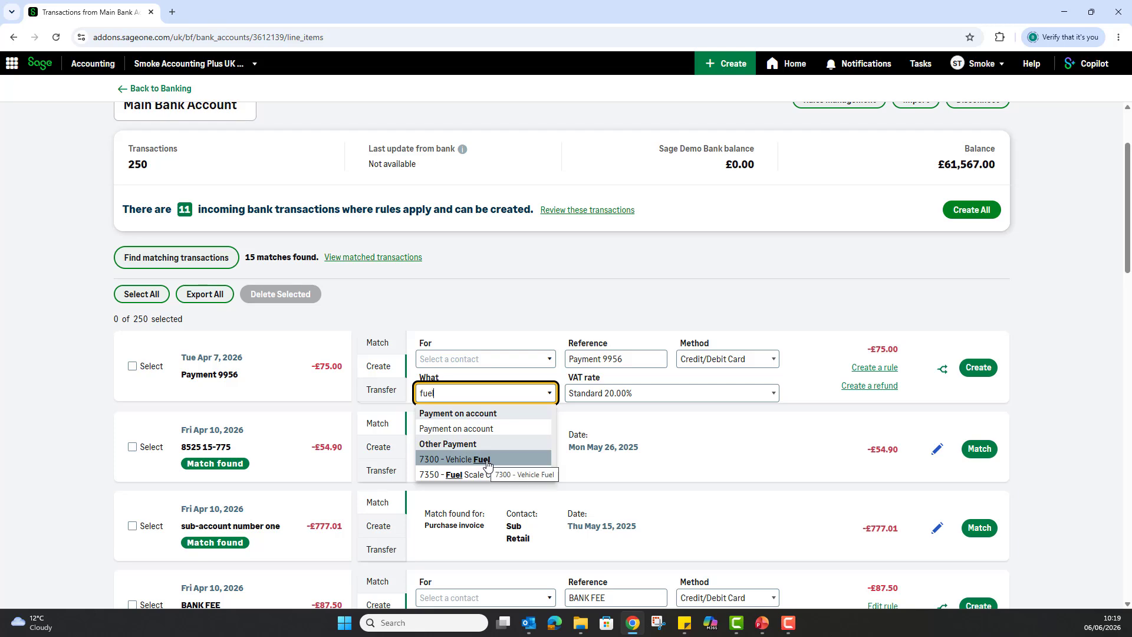
click(487, 466)
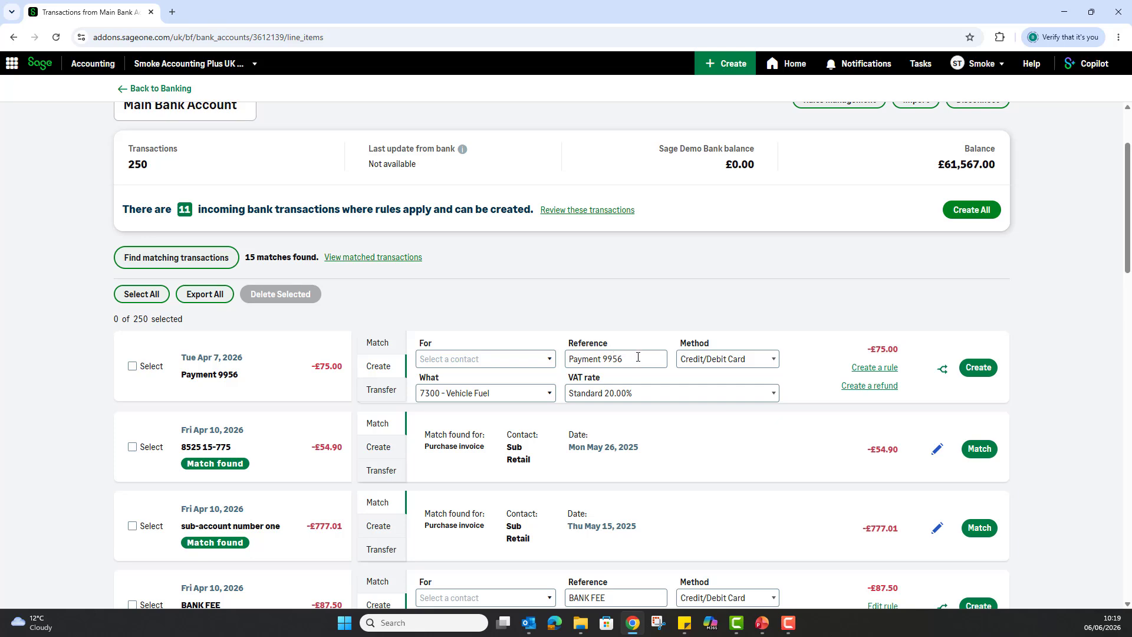
click(638, 357)
click(635, 319)
click(677, 395)
click(695, 378)
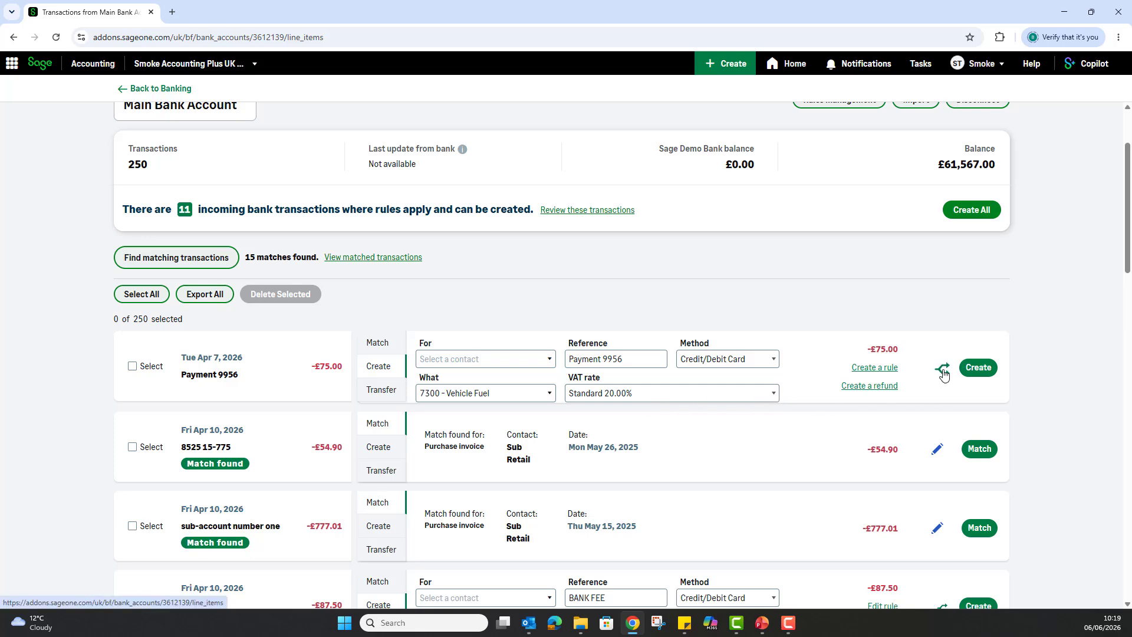
Step: Split the £75.00 payment into multiple lines and describe the Vehicle Fuel line as Fuel
click(943, 373)
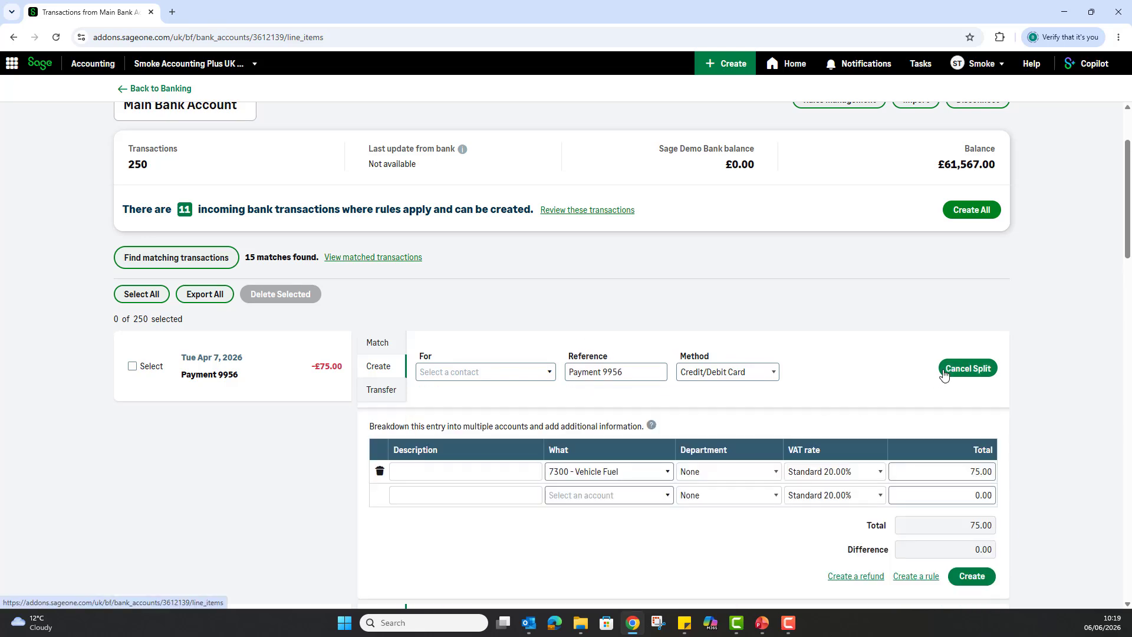
scroll(778, 425, down, 2)
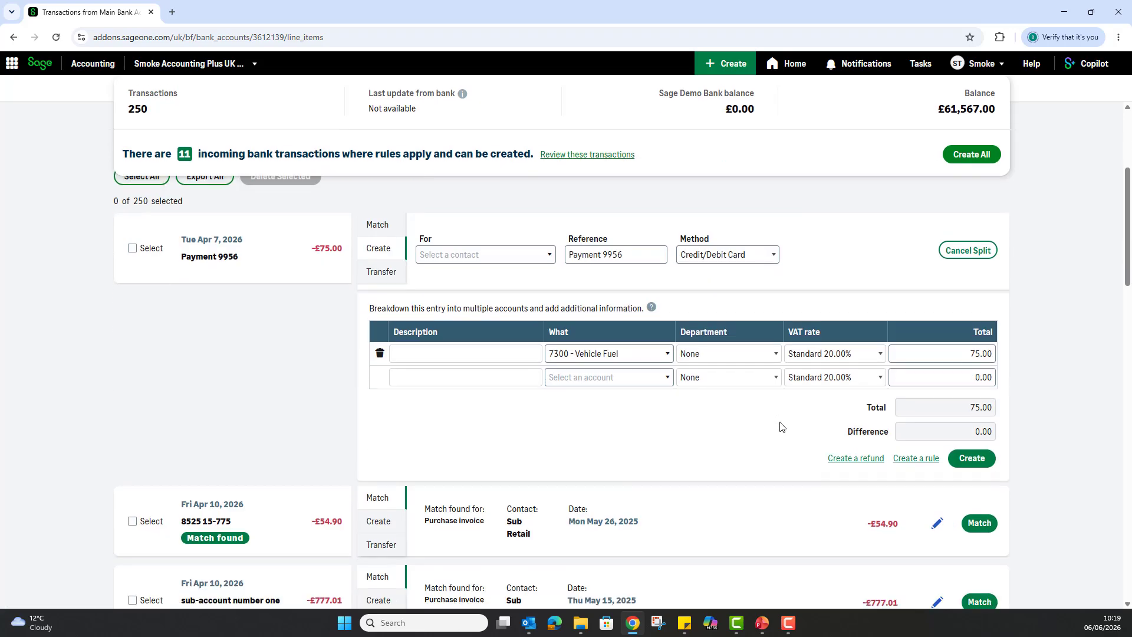
click(465, 354)
text(Fue)
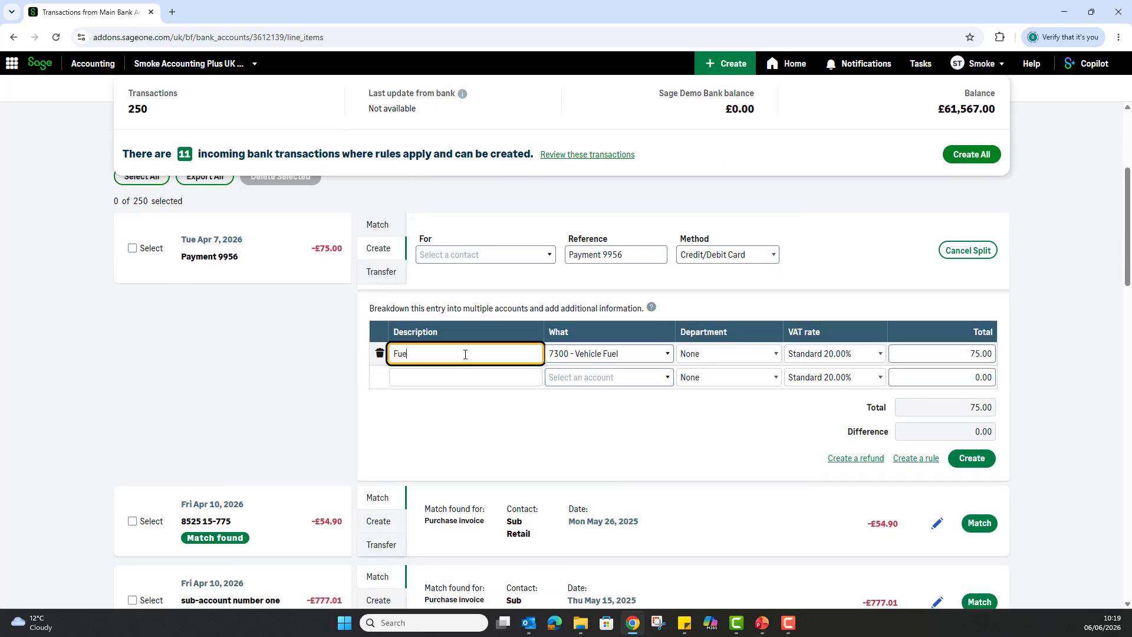
text(l)
Step: Add a second split line described as Refreshments and assign it to the account 8240 - Refreshments
click(461, 377)
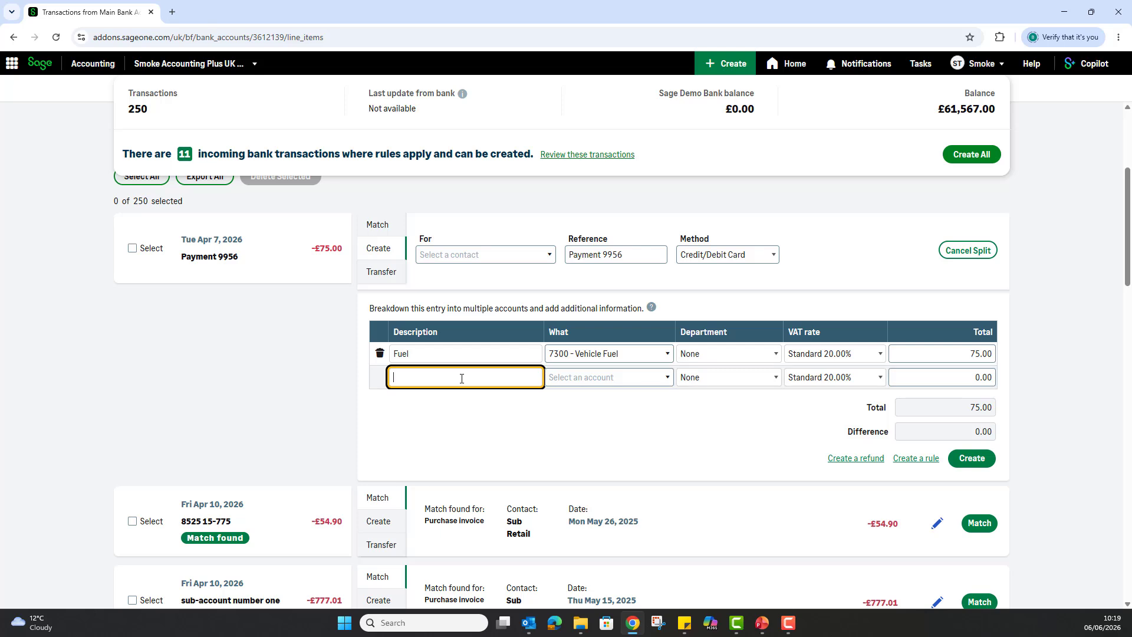
text(Refreshments)
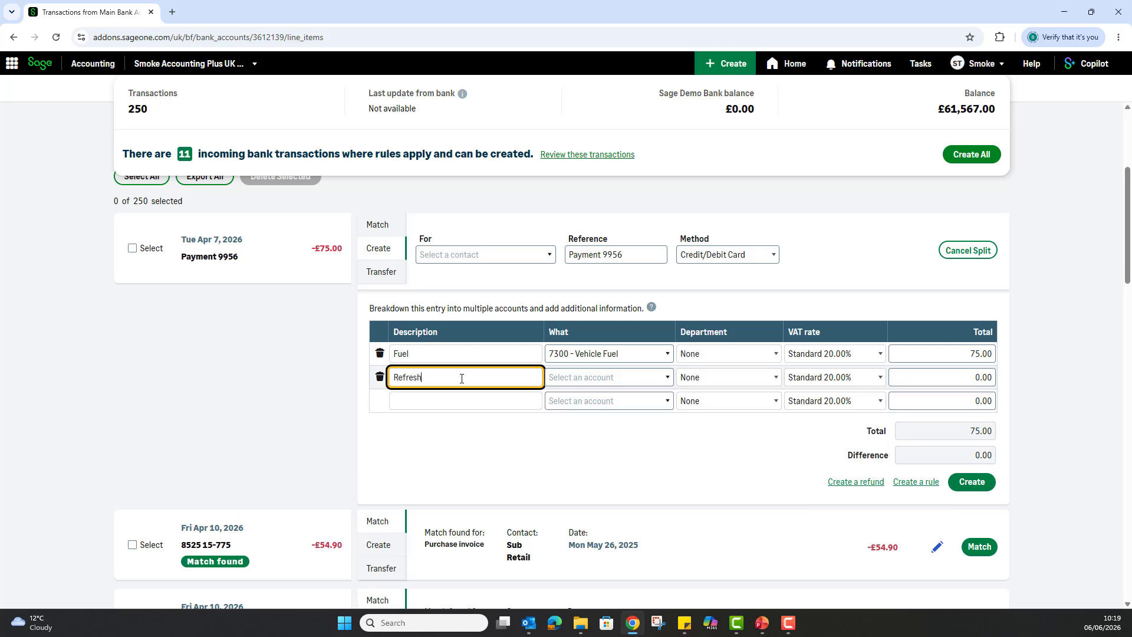
click(586, 376)
text(ref)
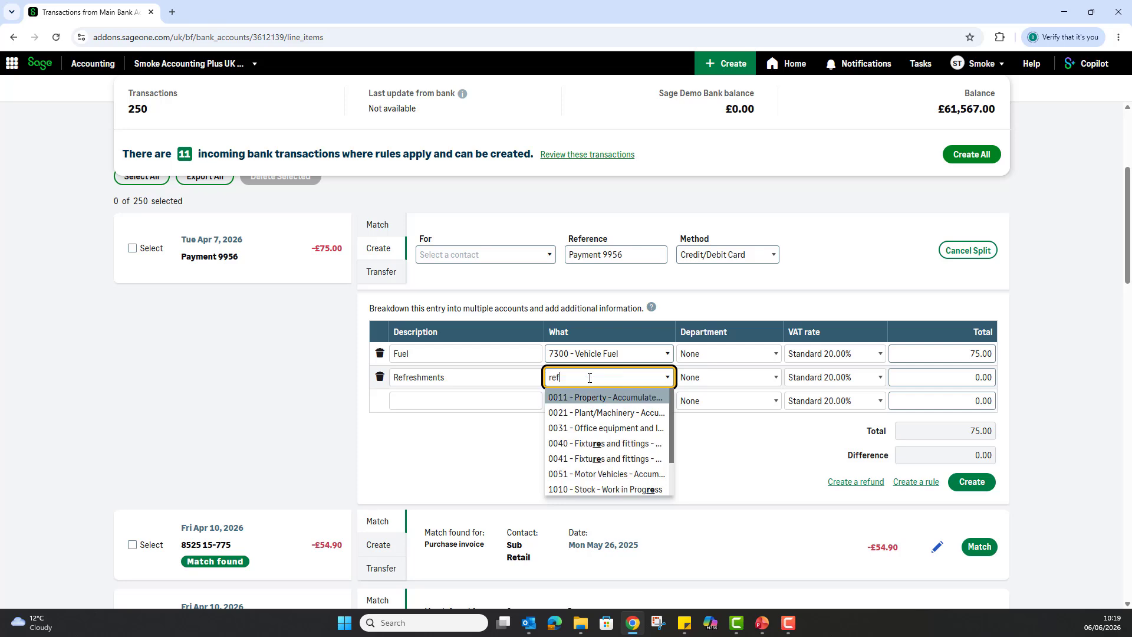
click(598, 397)
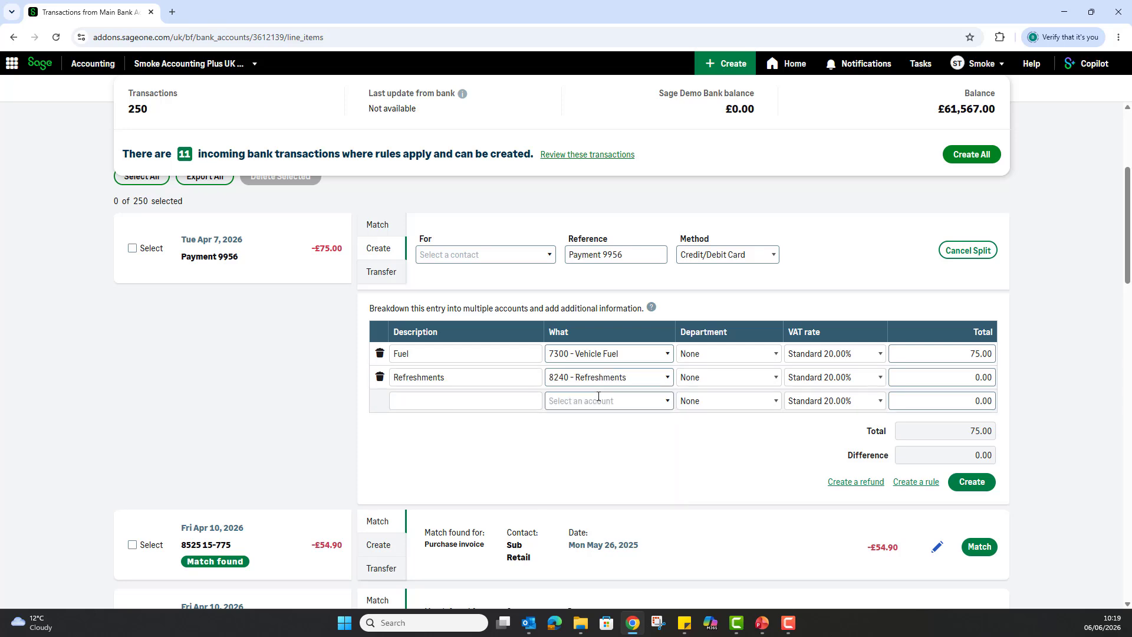
Step: Assign both the Fuel and Refreshments split lines to (01) Department 1
click(773, 355)
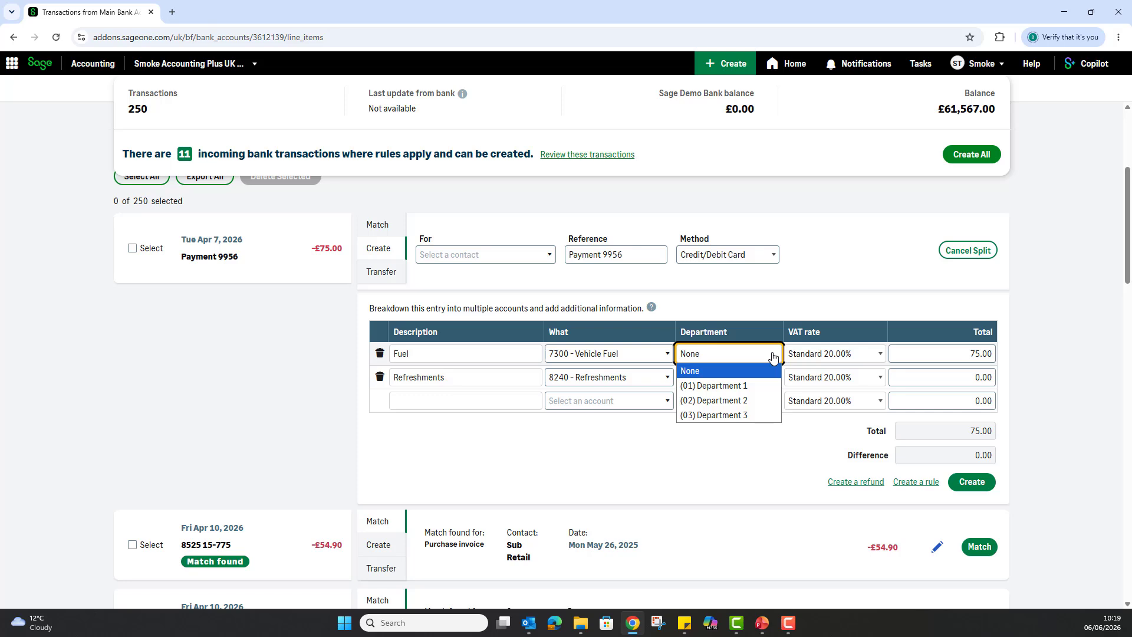
click(767, 384)
click(767, 379)
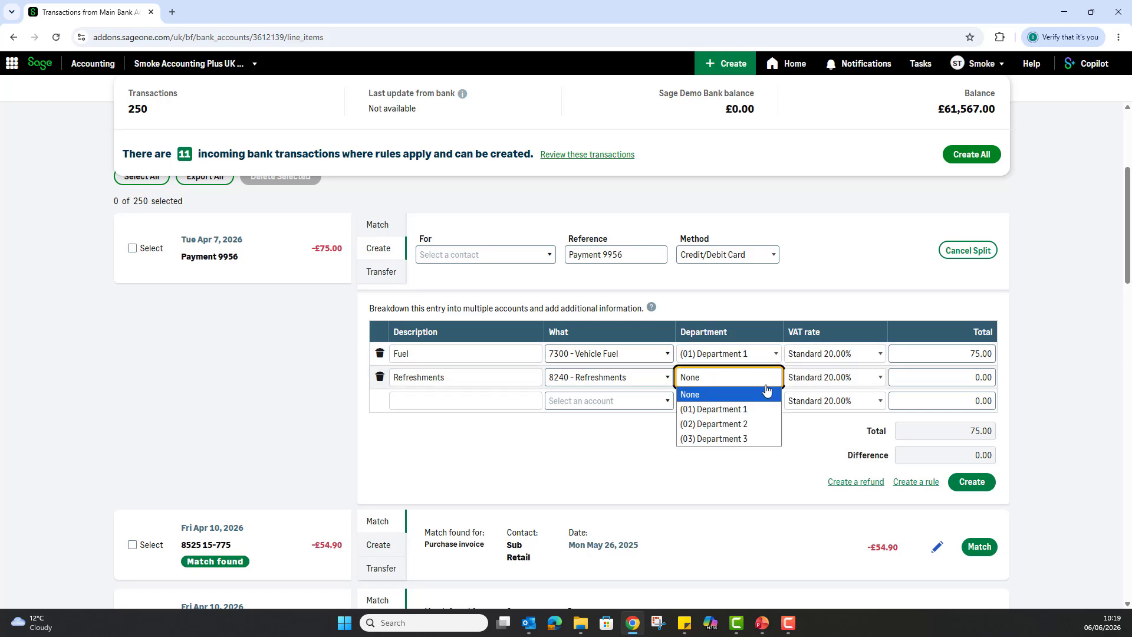
click(760, 411)
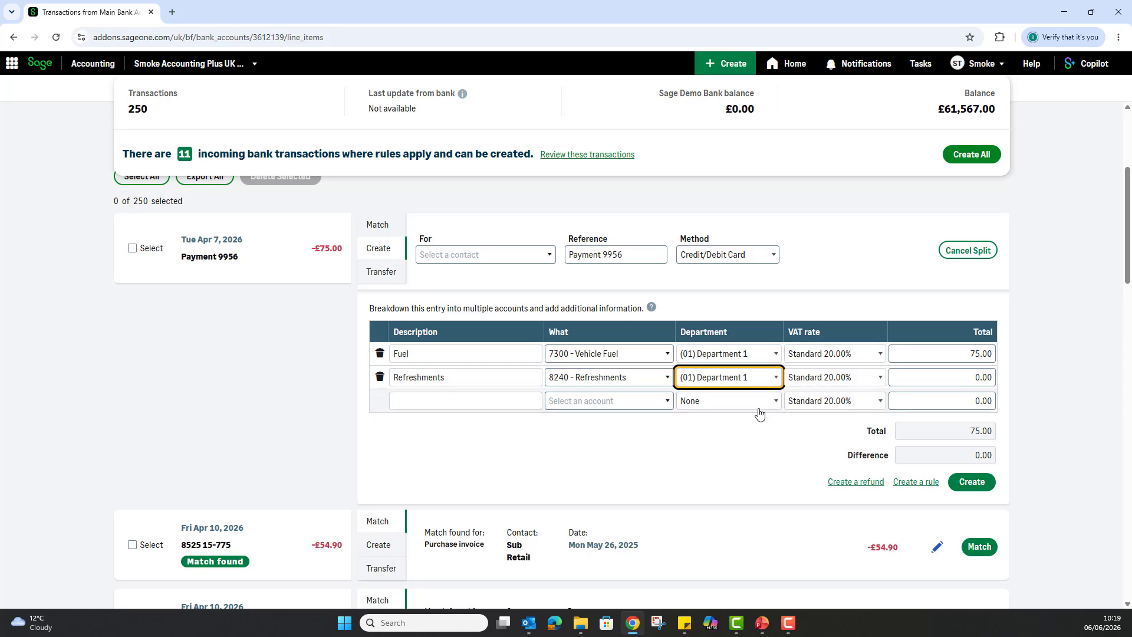
Step: Set the VAT rate of the Refreshments split line to Zero Rated 0.00%
click(867, 354)
click(868, 322)
click(865, 378)
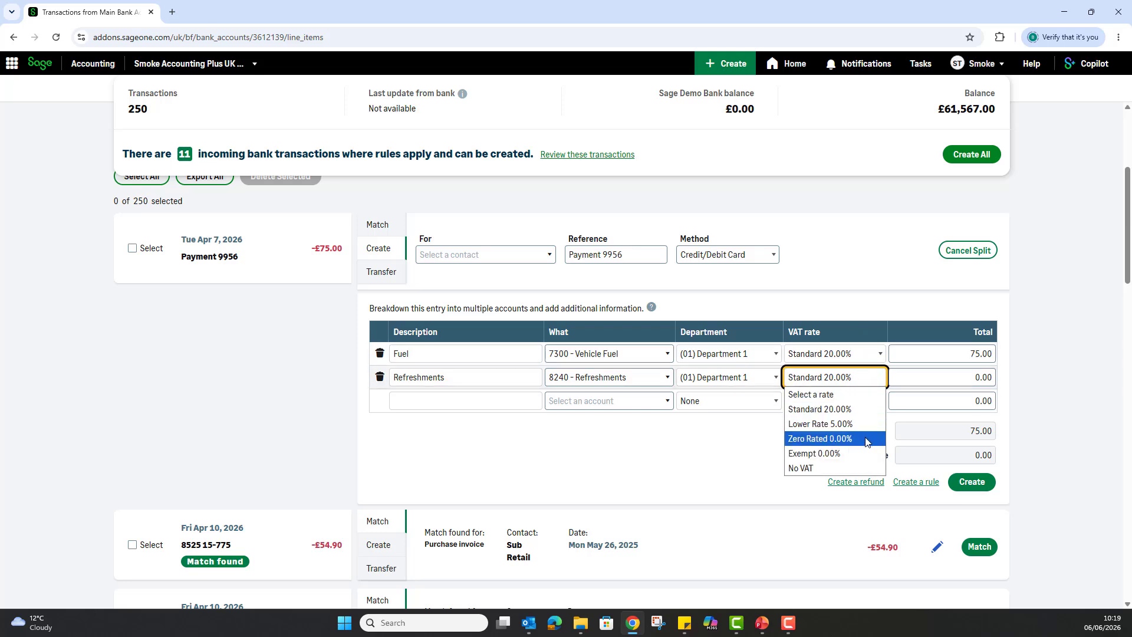
click(865, 439)
Step: Allocate 50.00 to the Fuel line and 25.00 to the Refreshments line, and create the split payment
click(951, 355)
key(ctrl+a)
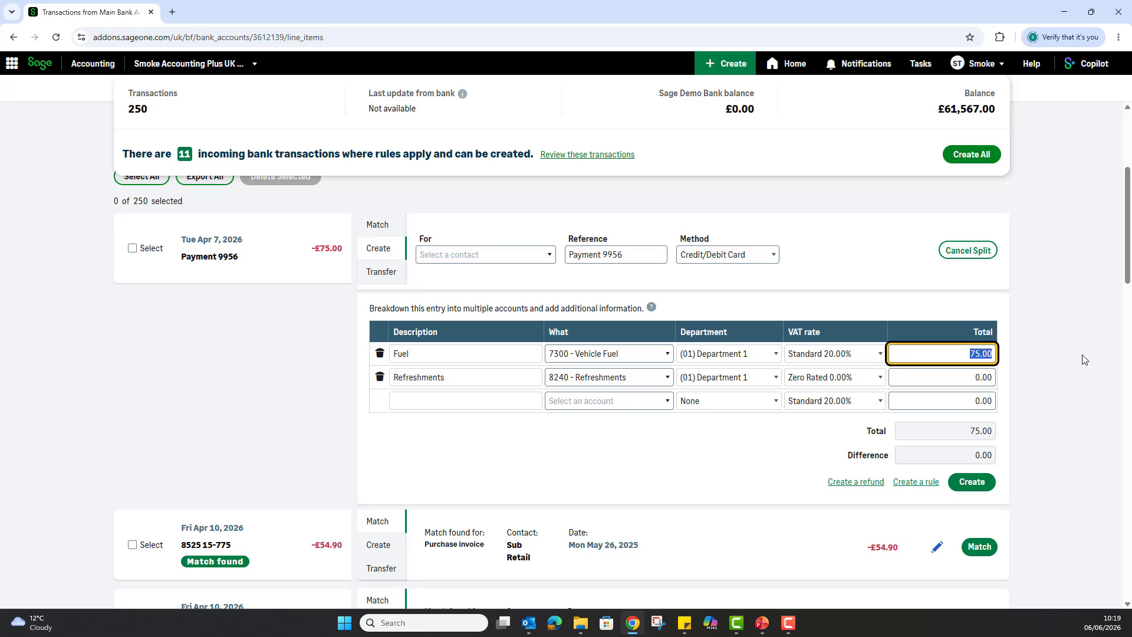
text(50)
click(949, 376)
key(ctrl+a)
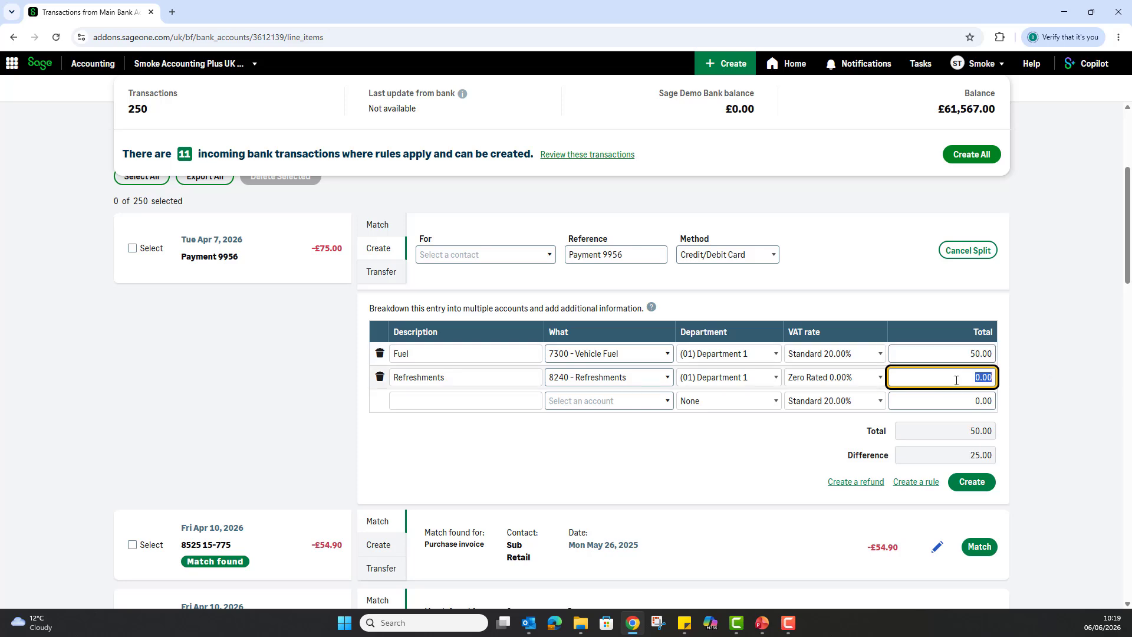
text(25)
click(1087, 409)
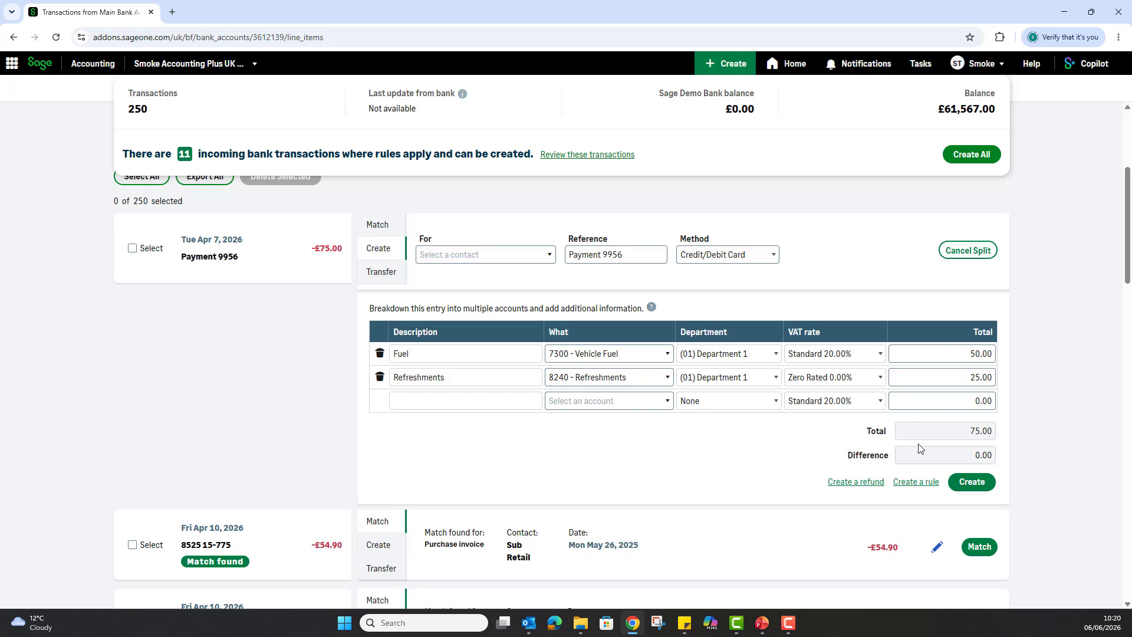
click(981, 482)
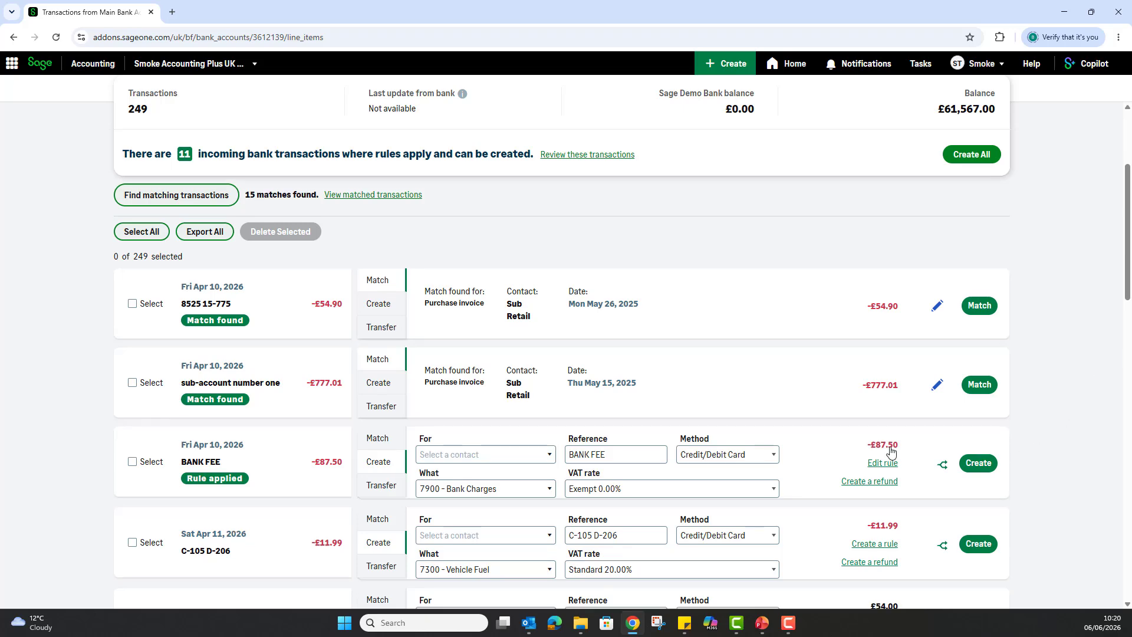
Step: Create the £75.00 receipt dated Apr 12, 2026 as a Payment on account for the customer A1 Design Services
scroll(447, 462, down, 4)
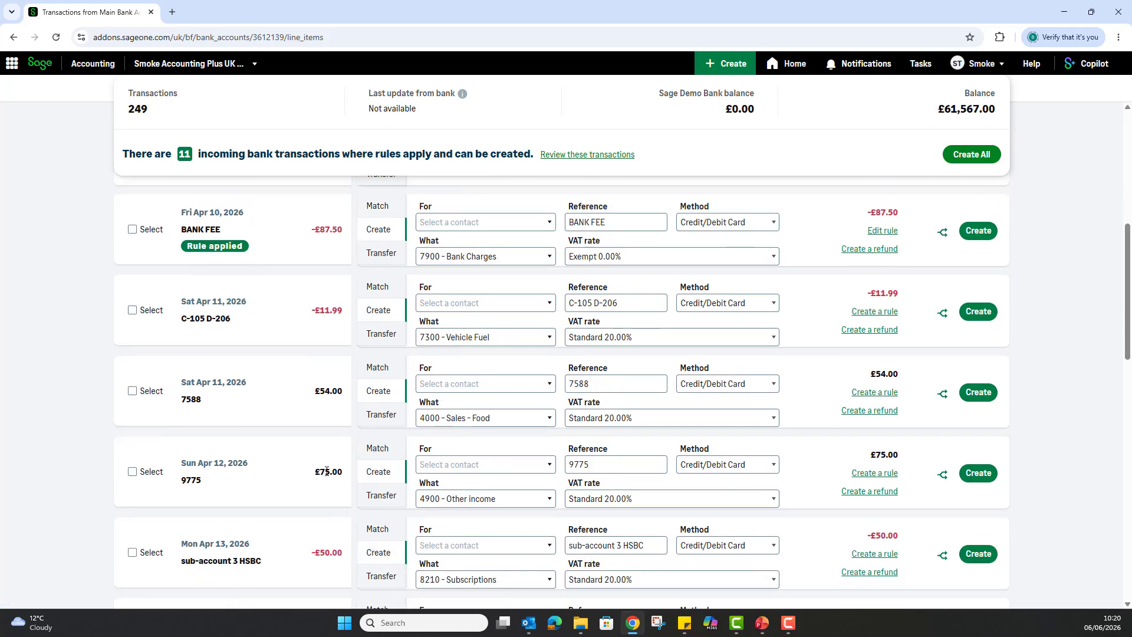
click(373, 474)
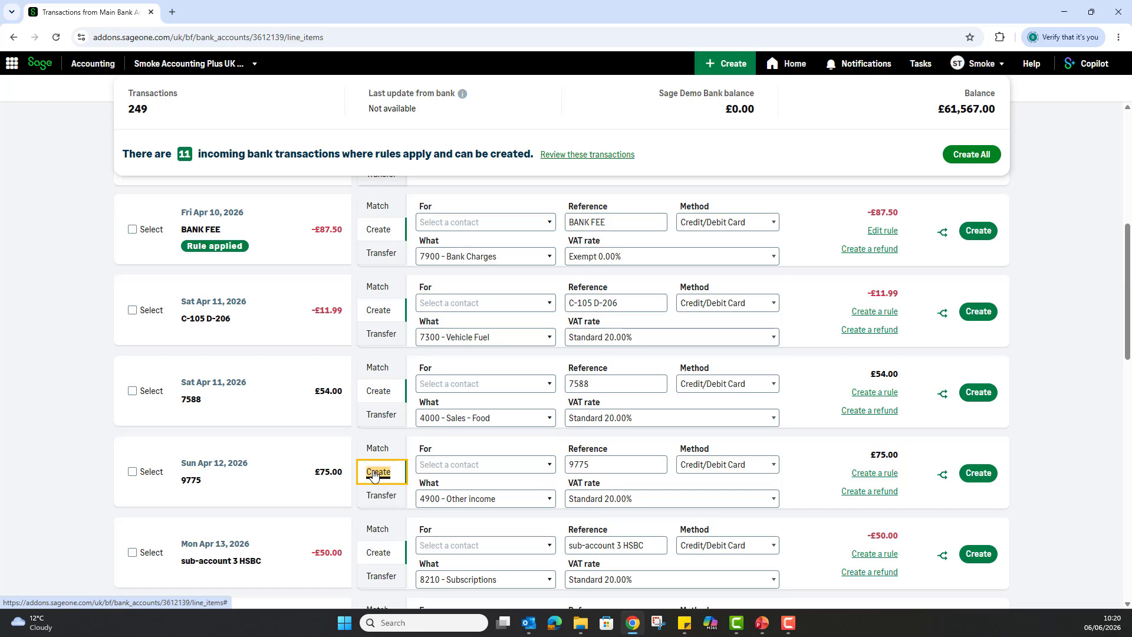
click(548, 466)
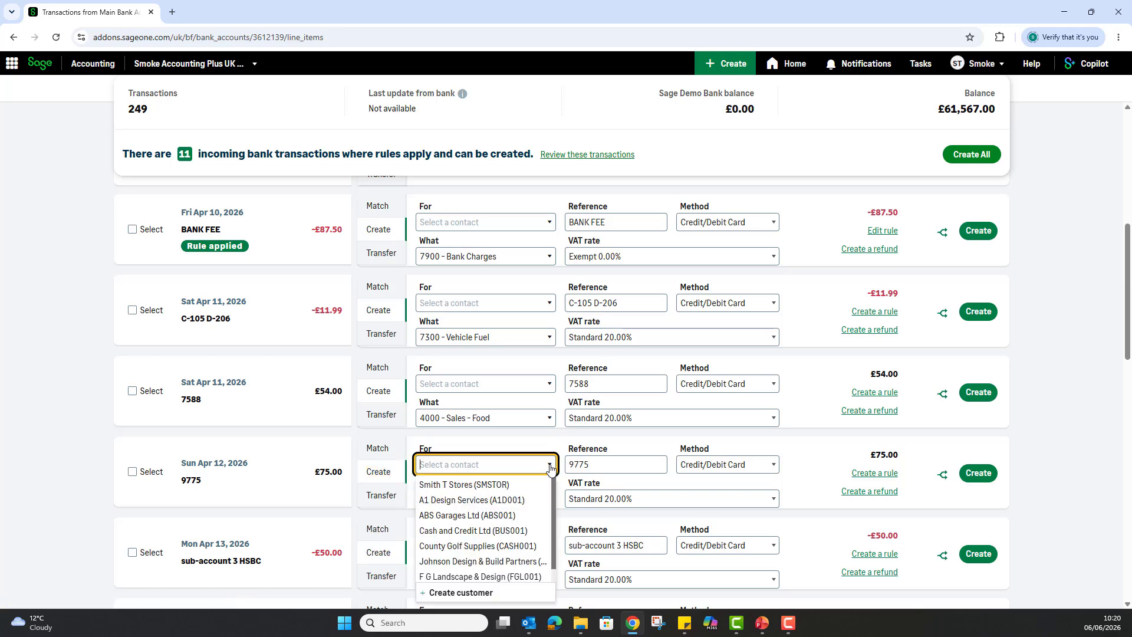
click(511, 500)
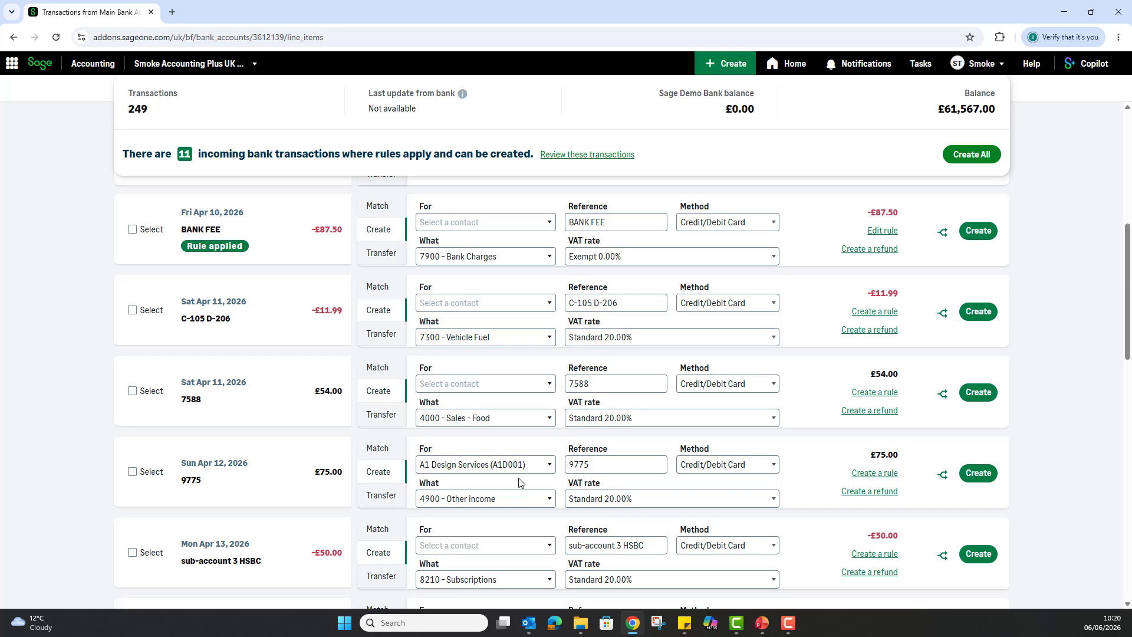
click(542, 499)
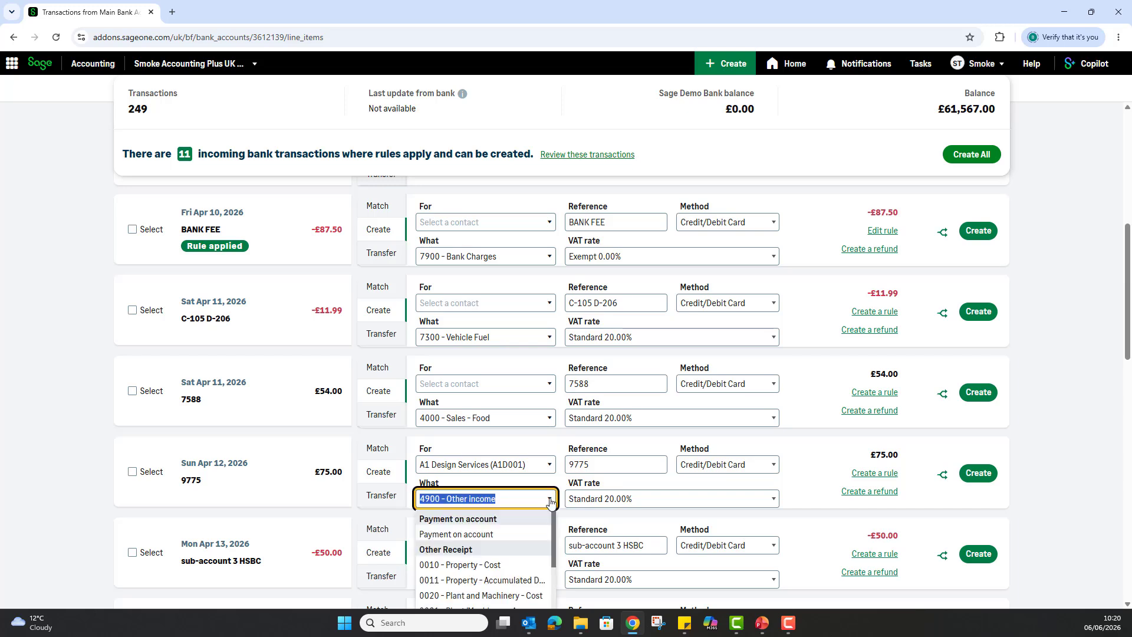
click(491, 536)
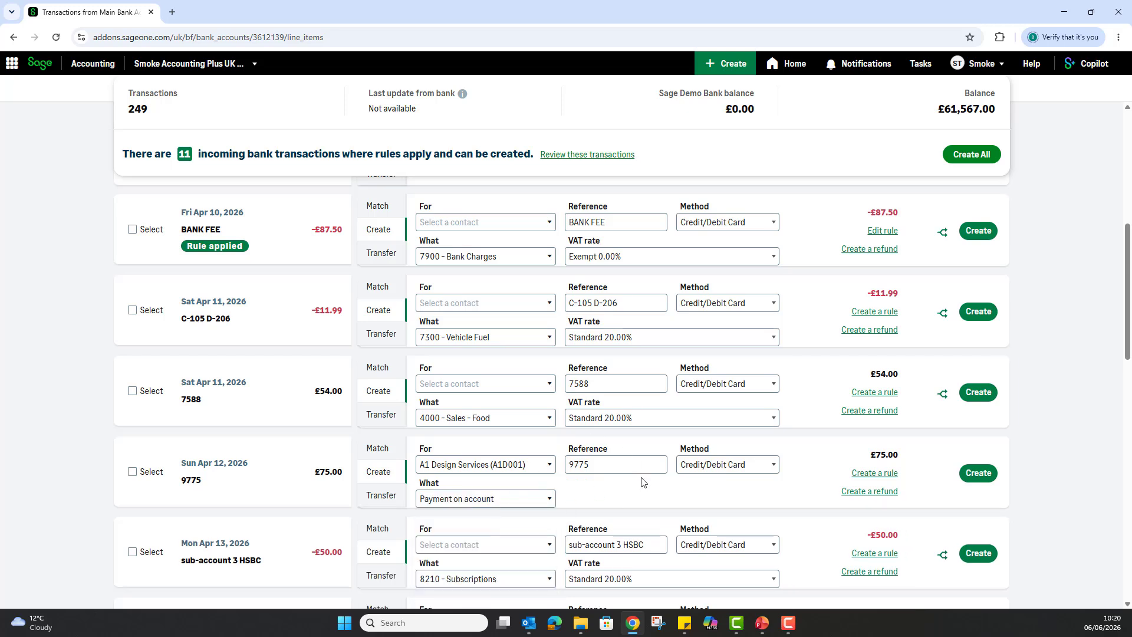
click(982, 474)
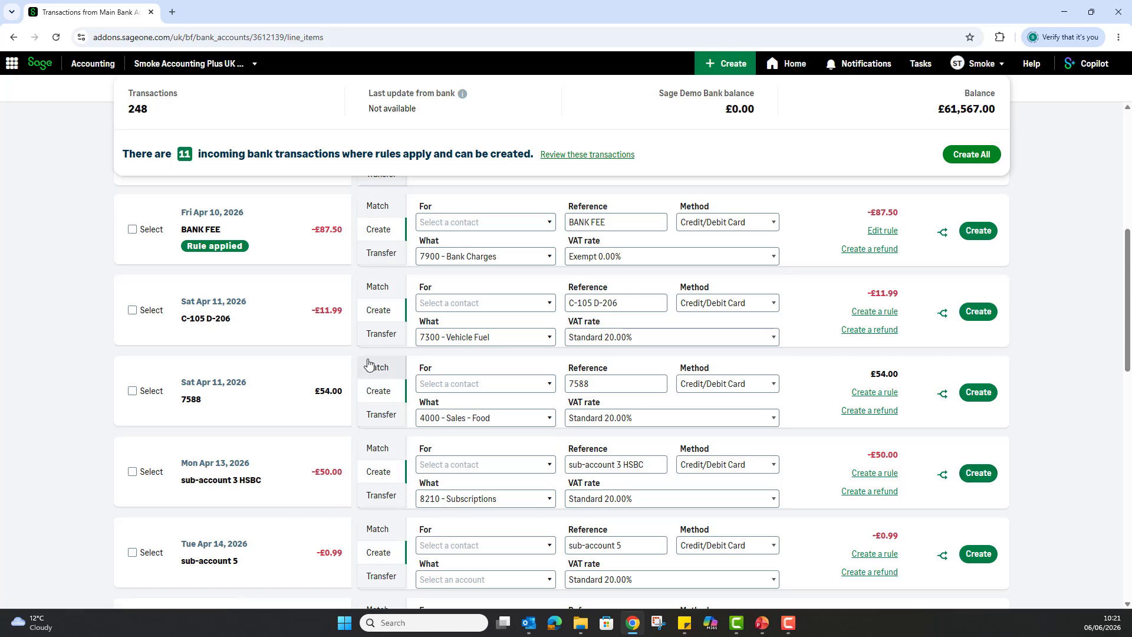
Step: Record the £11.99 payment dated Apr 11, 2026 as a bank transfer to the Savings account
click(378, 335)
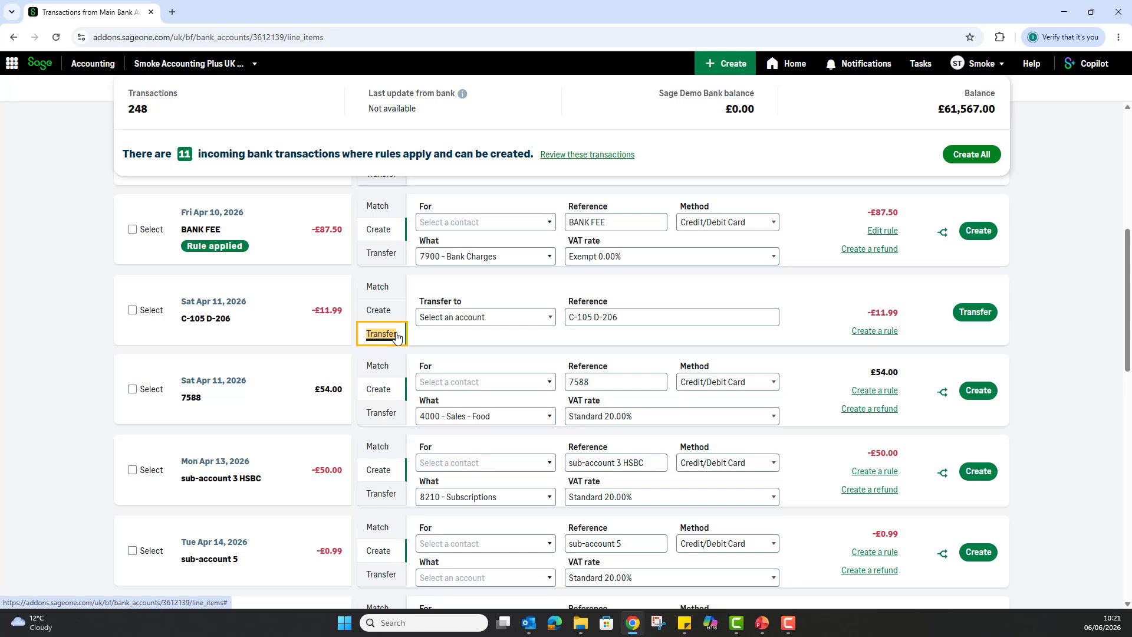
click(537, 311)
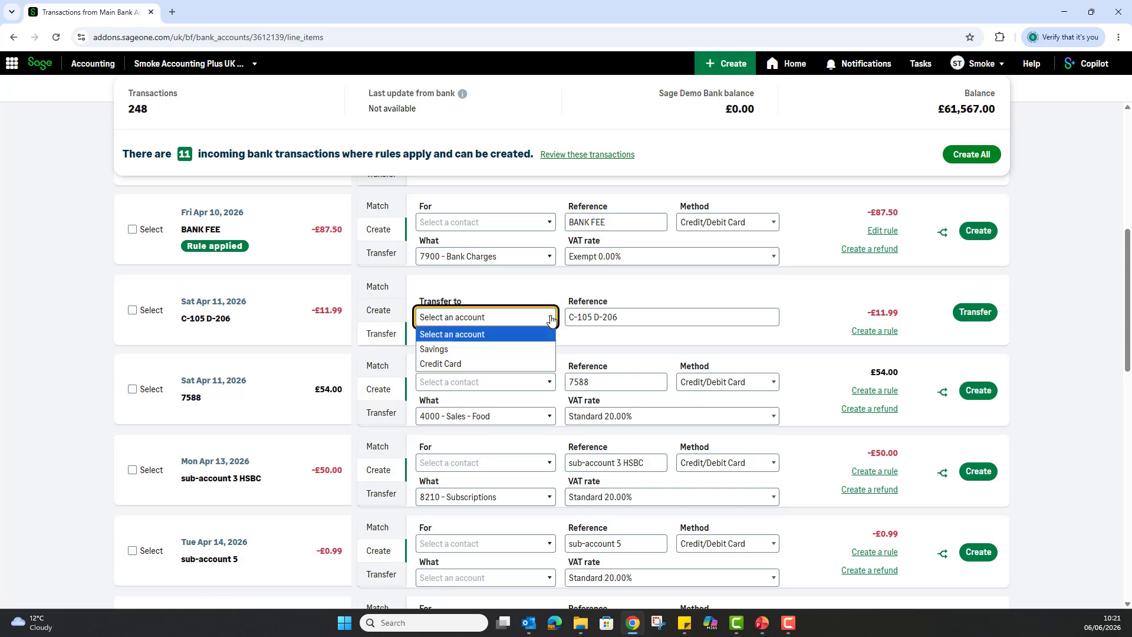
click(522, 350)
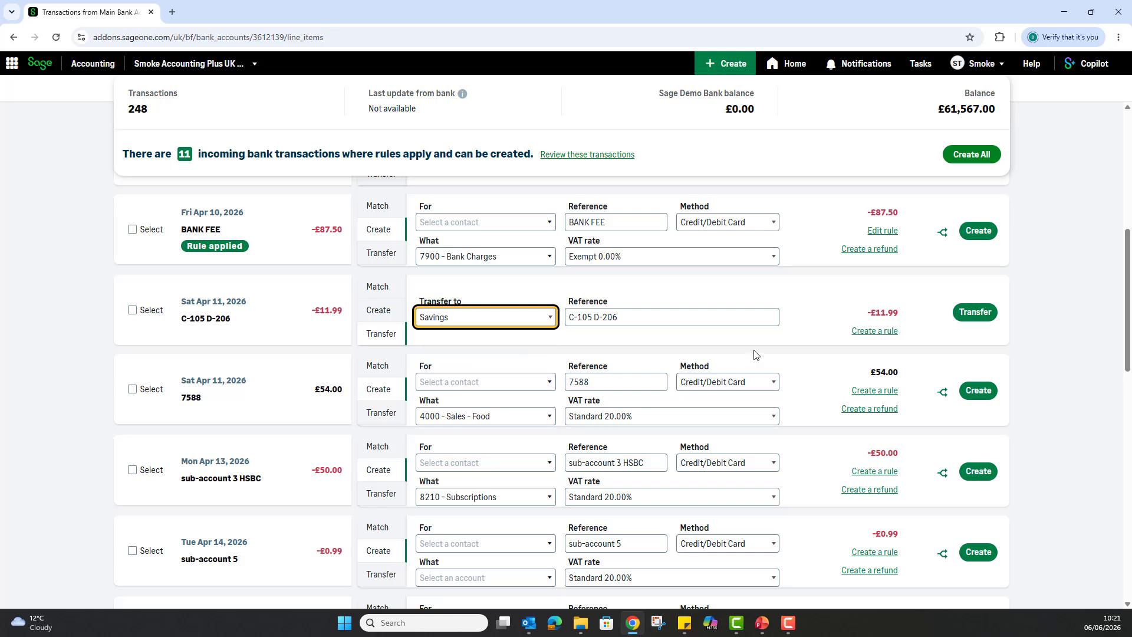
click(974, 315)
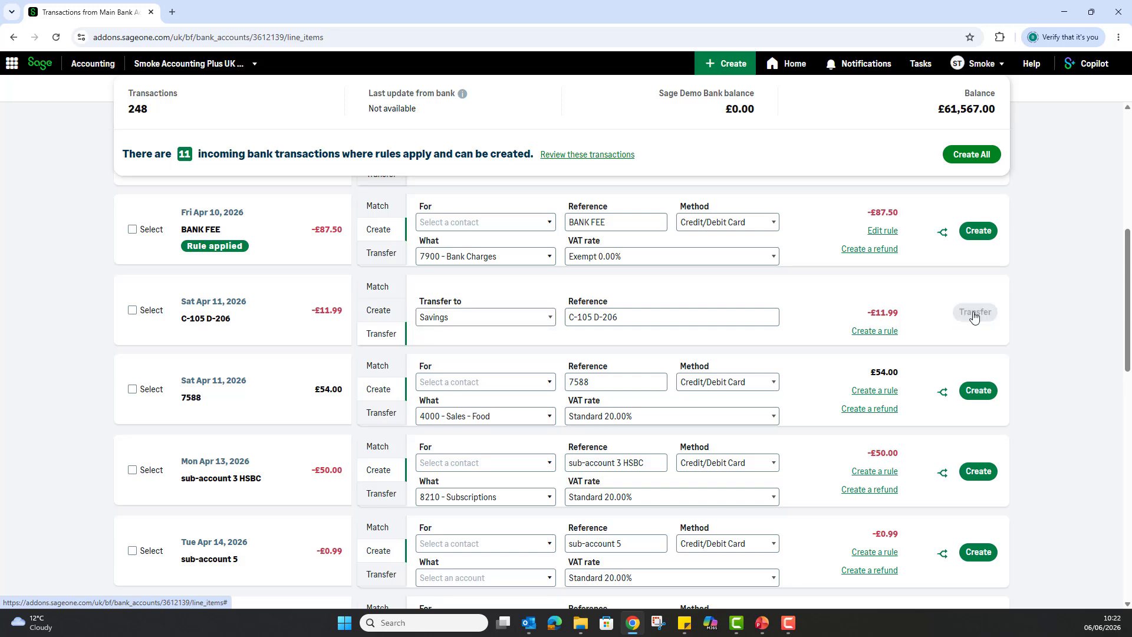
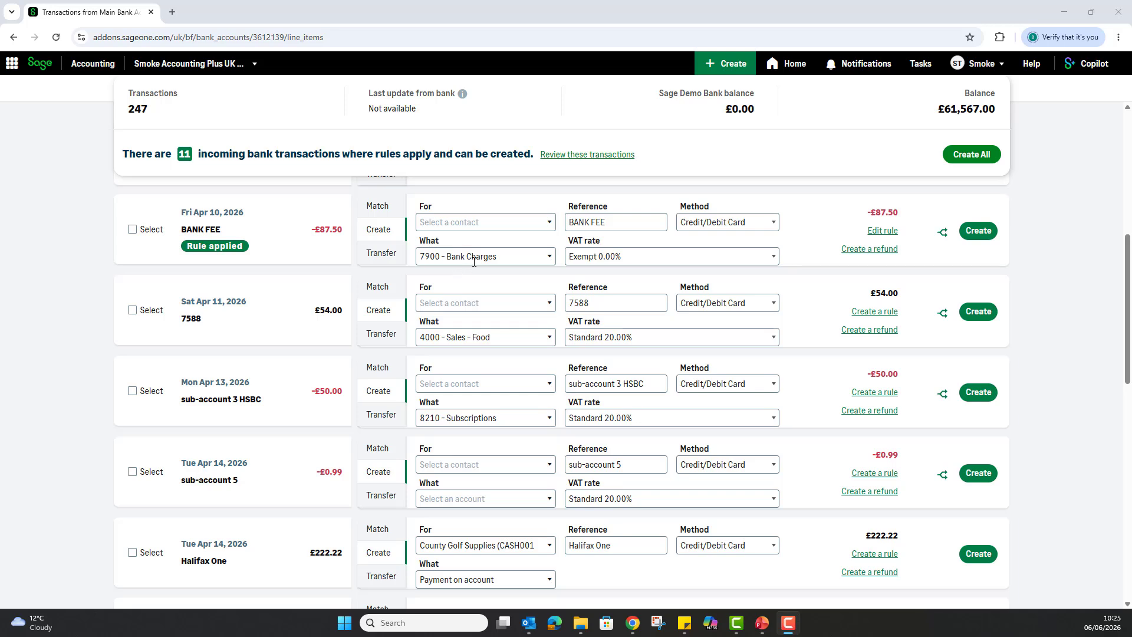
Step: Review how the remaining draft transactions are prefilled with contacts, ledger accounts, transfers and applied rules
scroll(506, 377, down, 1)
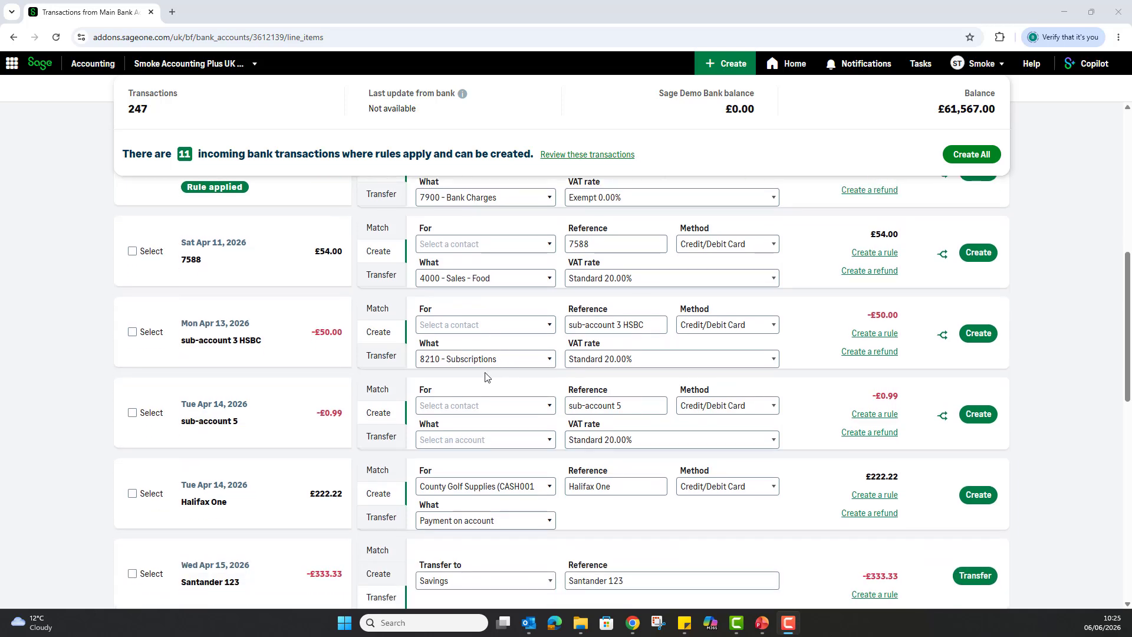
scroll(502, 323, down, 2)
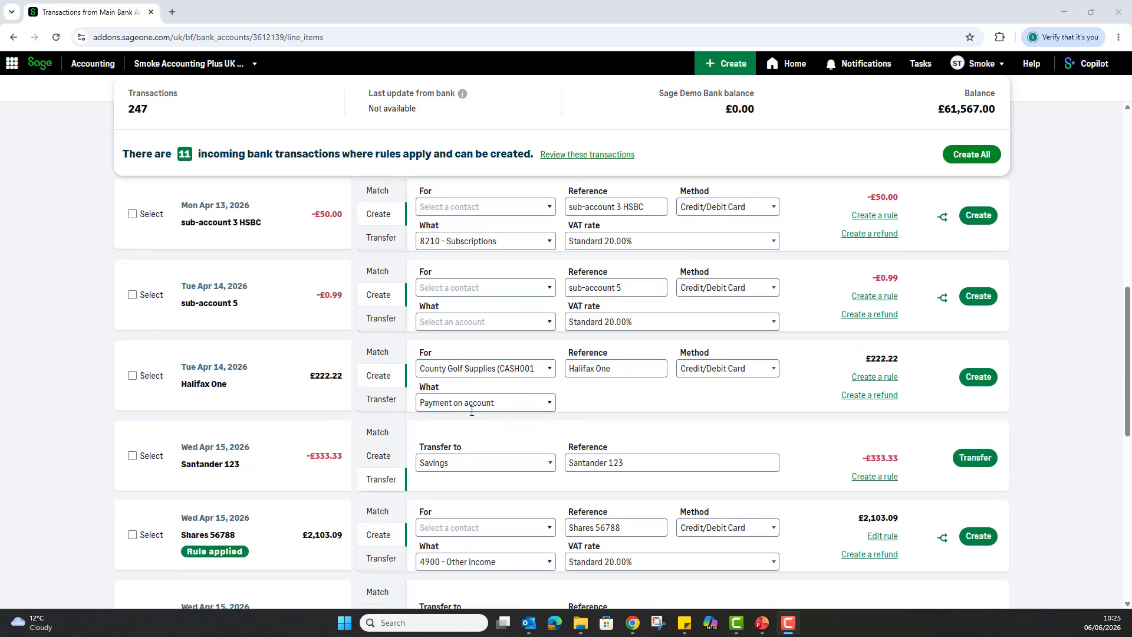
scroll(479, 416, down, 1)
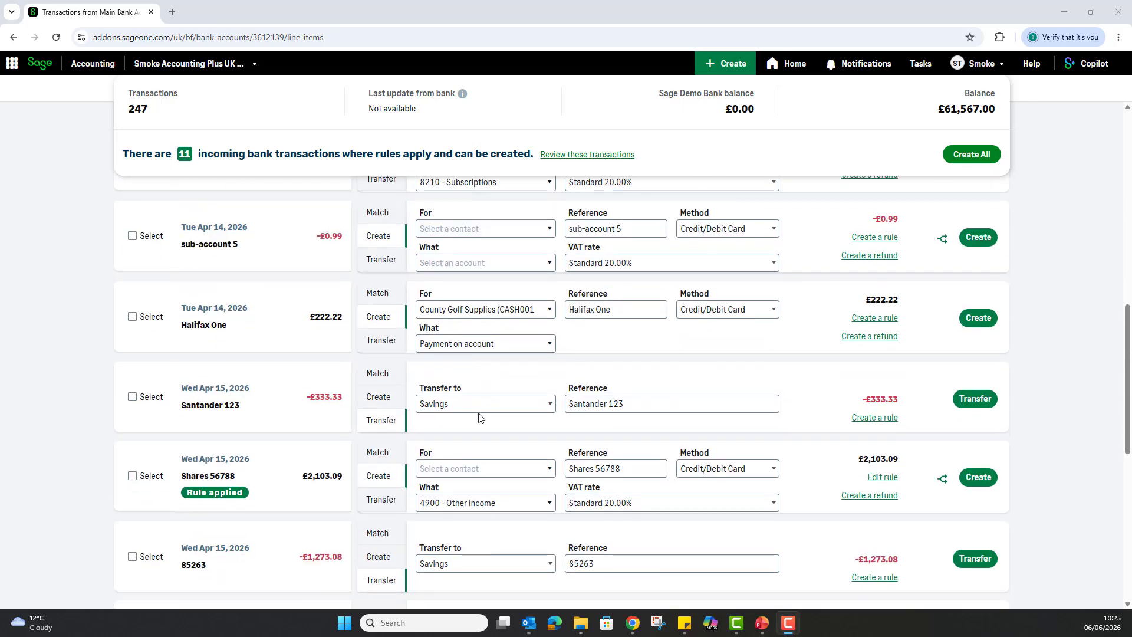
scroll(479, 417, down, 4)
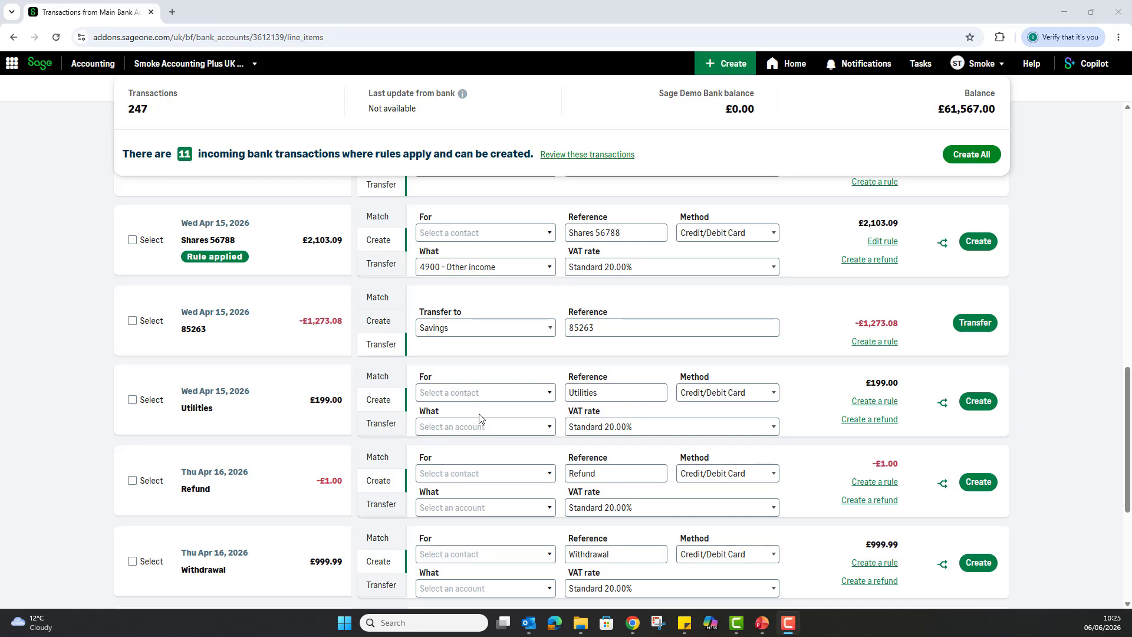
scroll(513, 401, up, 9)
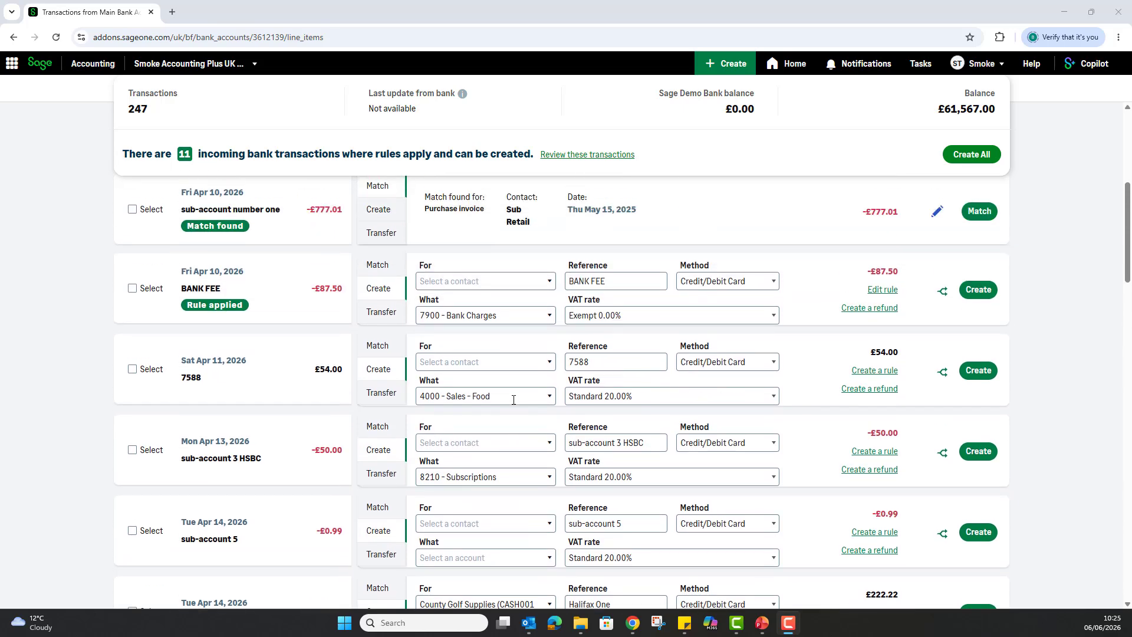
scroll(513, 400, up, 3)
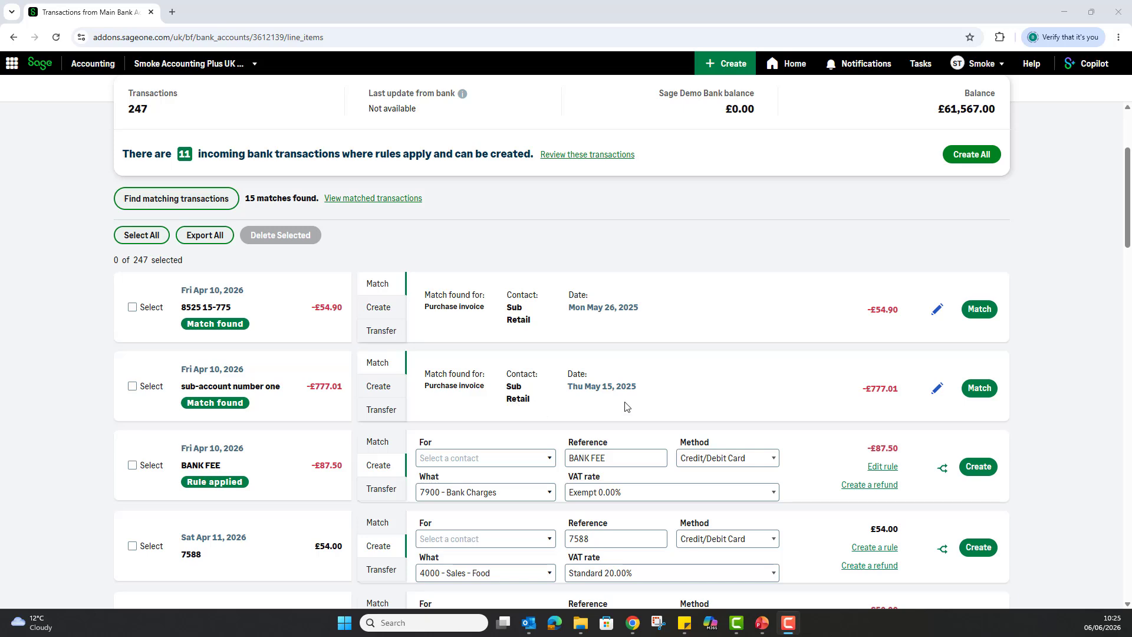
scroll(754, 410, down, 2)
scroll(756, 409, down, 1)
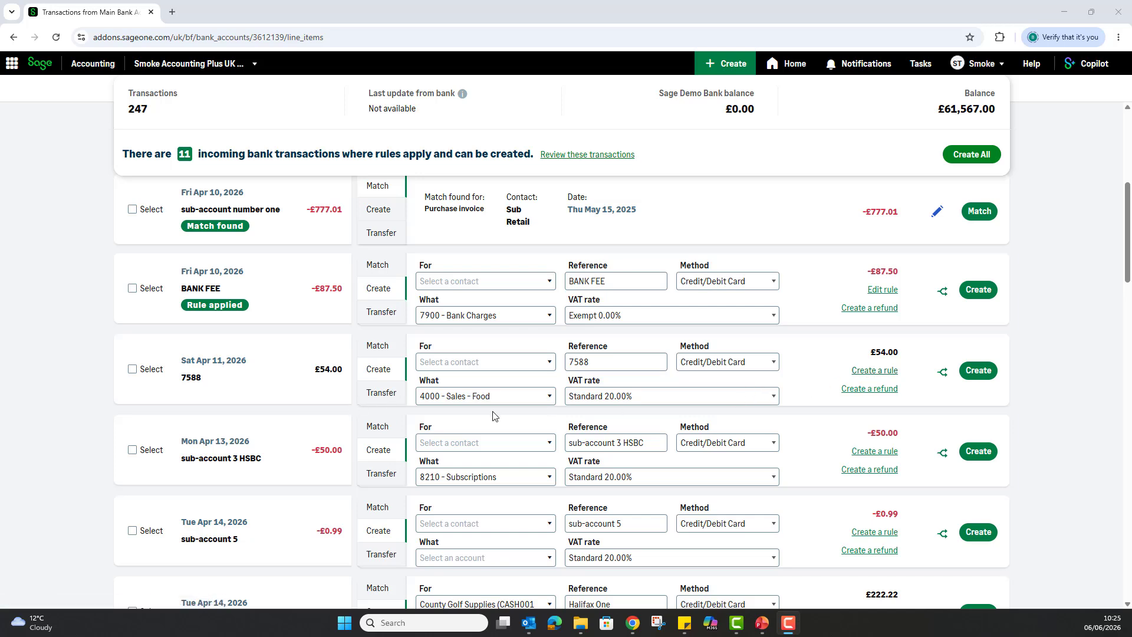
scroll(493, 416, down, 1)
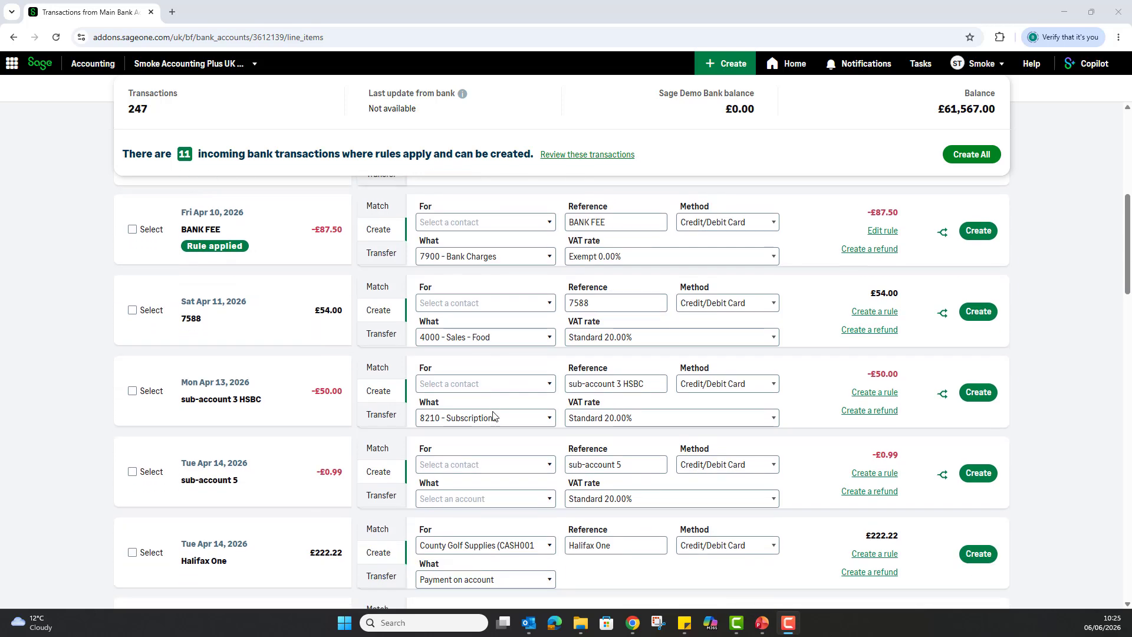
scroll(493, 415, down, 1)
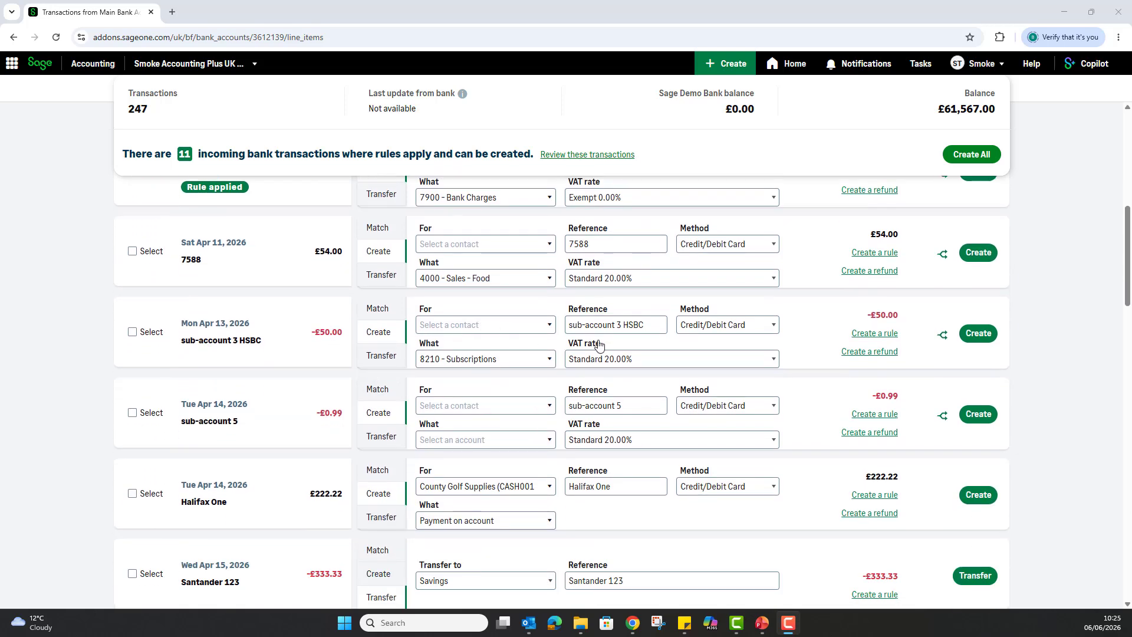
Step: Start a new bank rule from the £50.00 payment dated Apr 13, 2026 and name it Mobile Bill
click(873, 341)
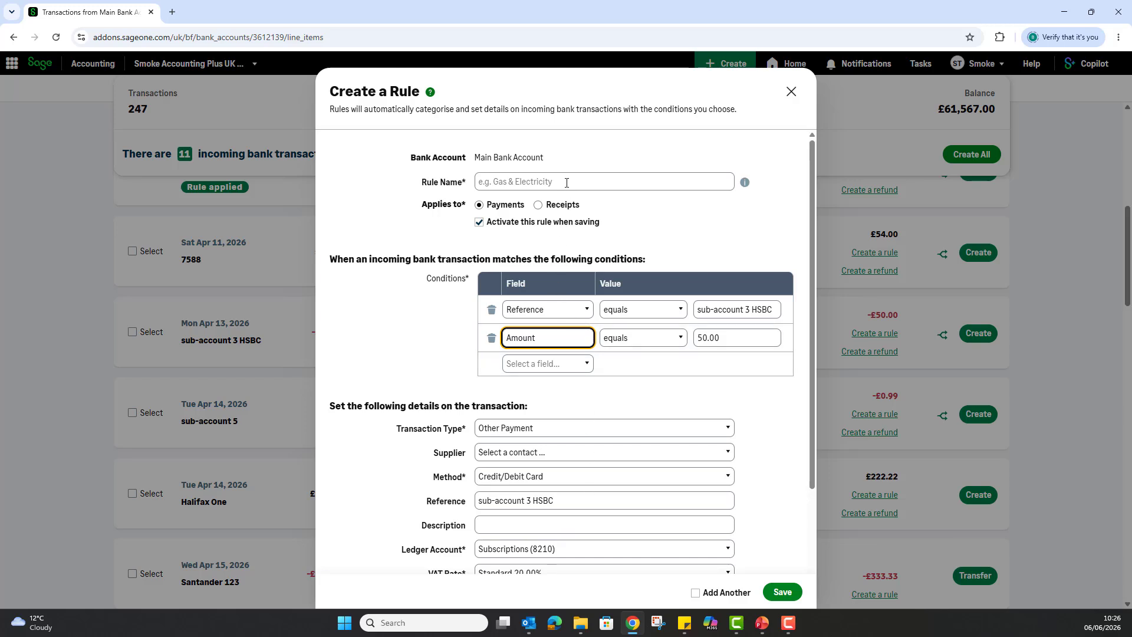
click(566, 183)
text(Mo)
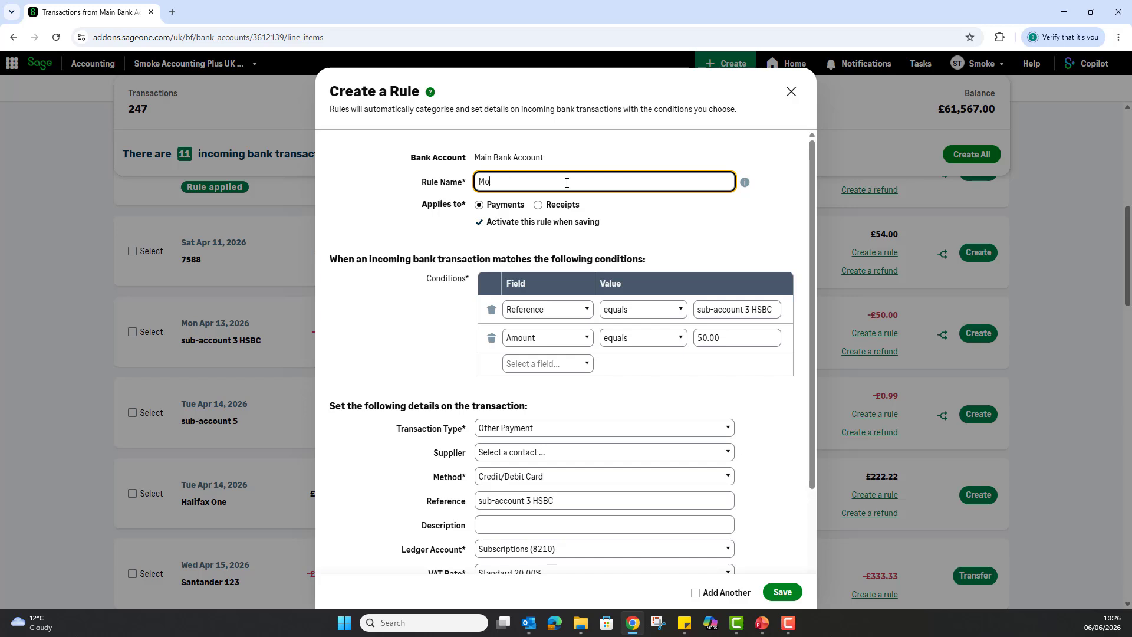
text(lbile Bill)
Step: Remove the Reference condition from the rule and check which fields are available for another condition
scroll(423, 253, down, 1)
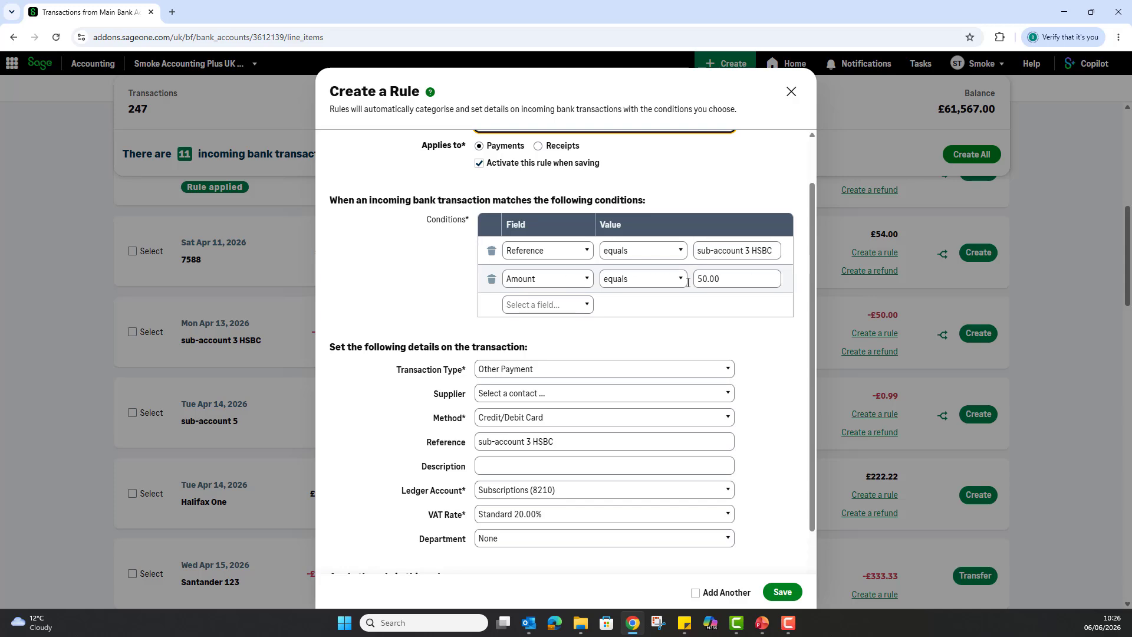
click(757, 251)
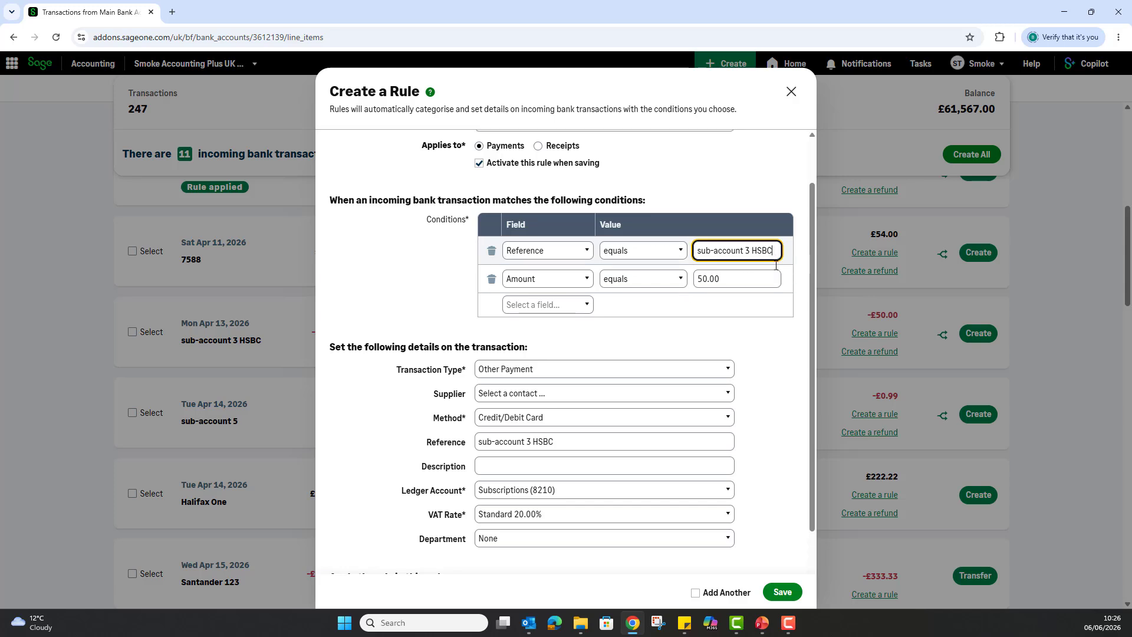
click(761, 281)
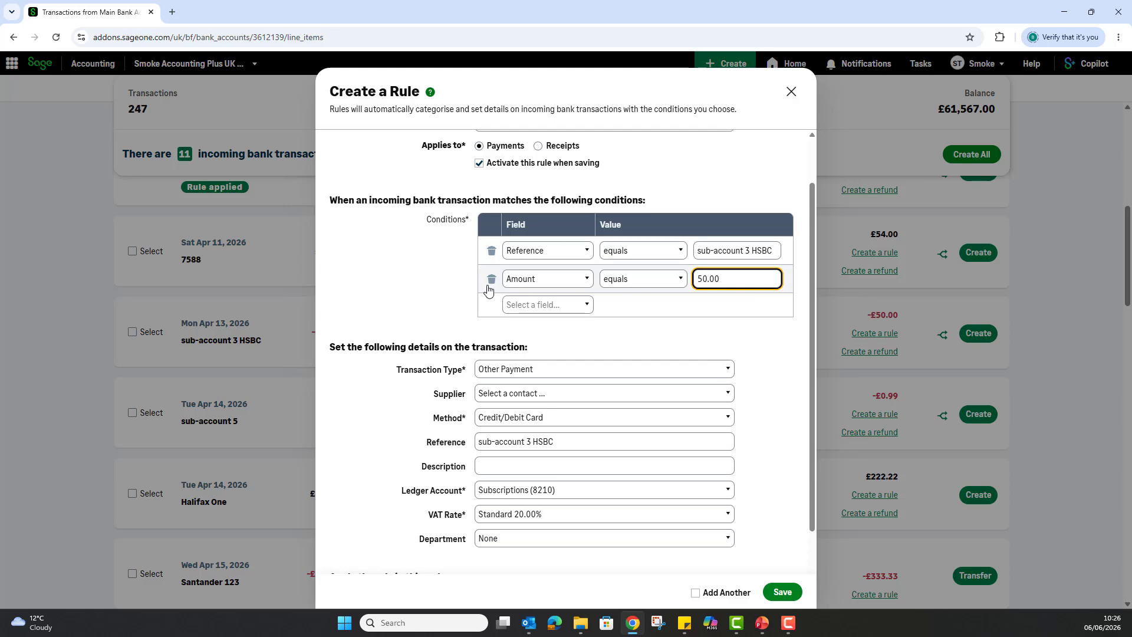
click(492, 252)
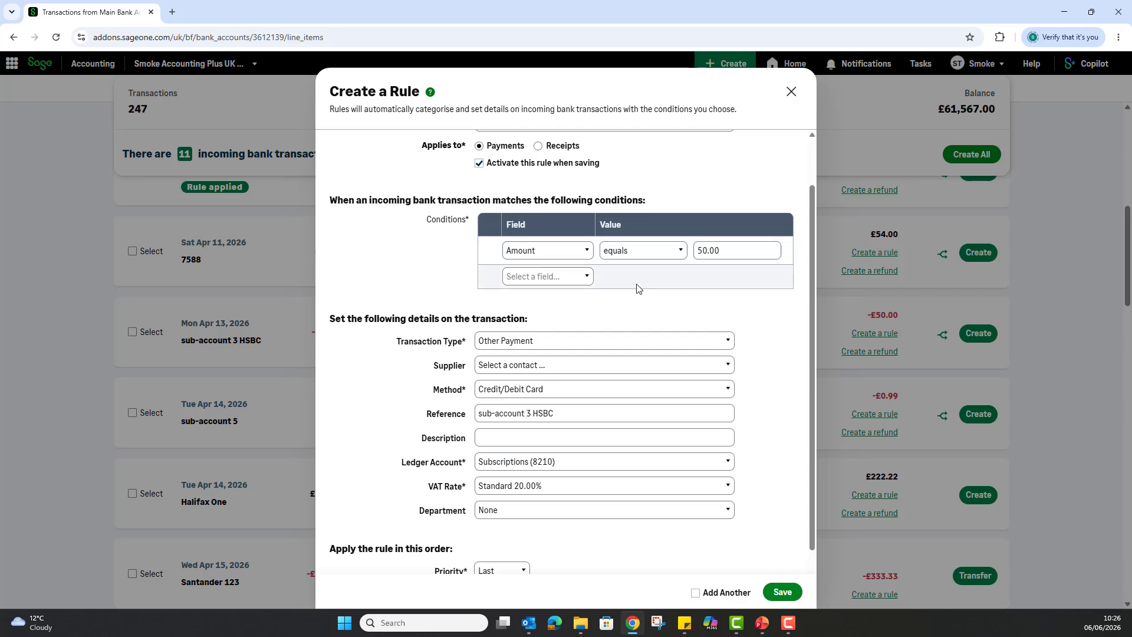
click(588, 282)
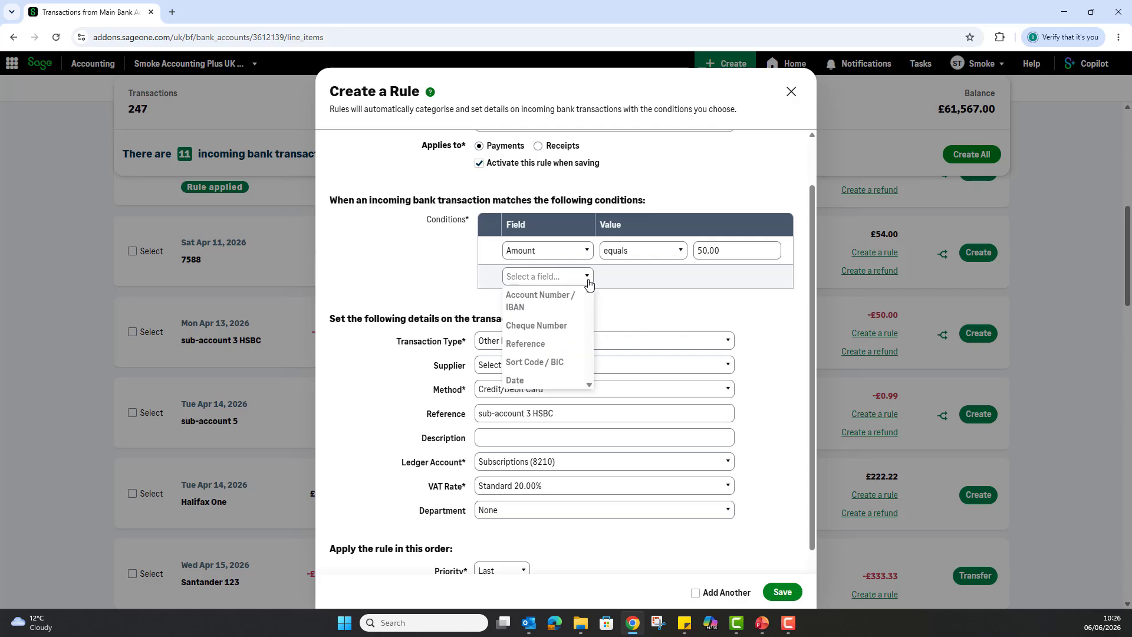
click(639, 288)
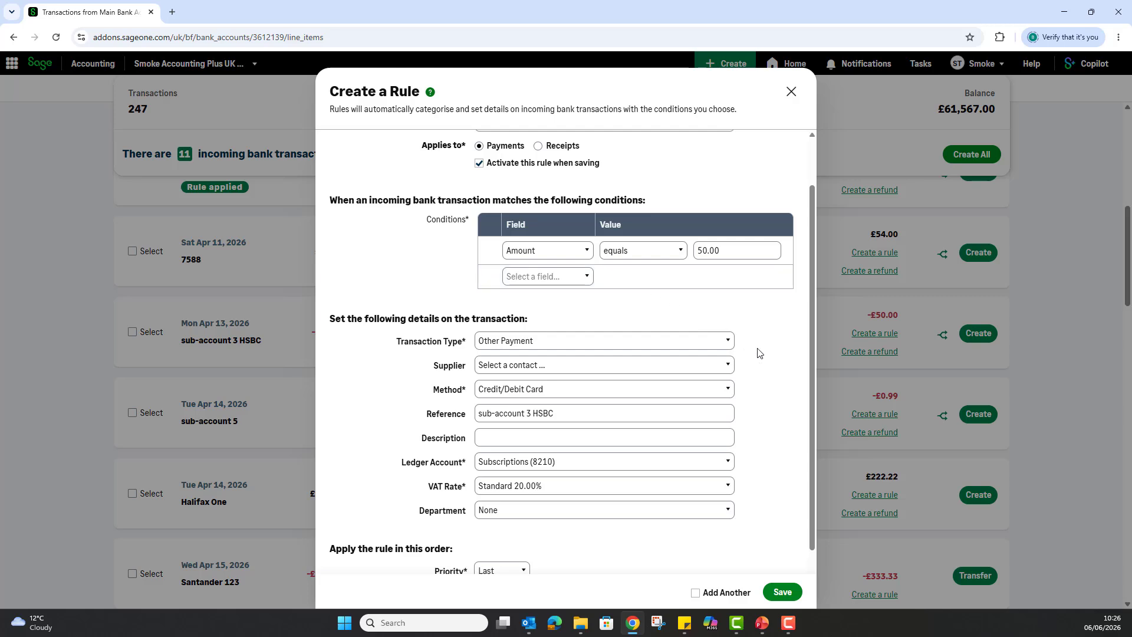
scroll(763, 368, down, 2)
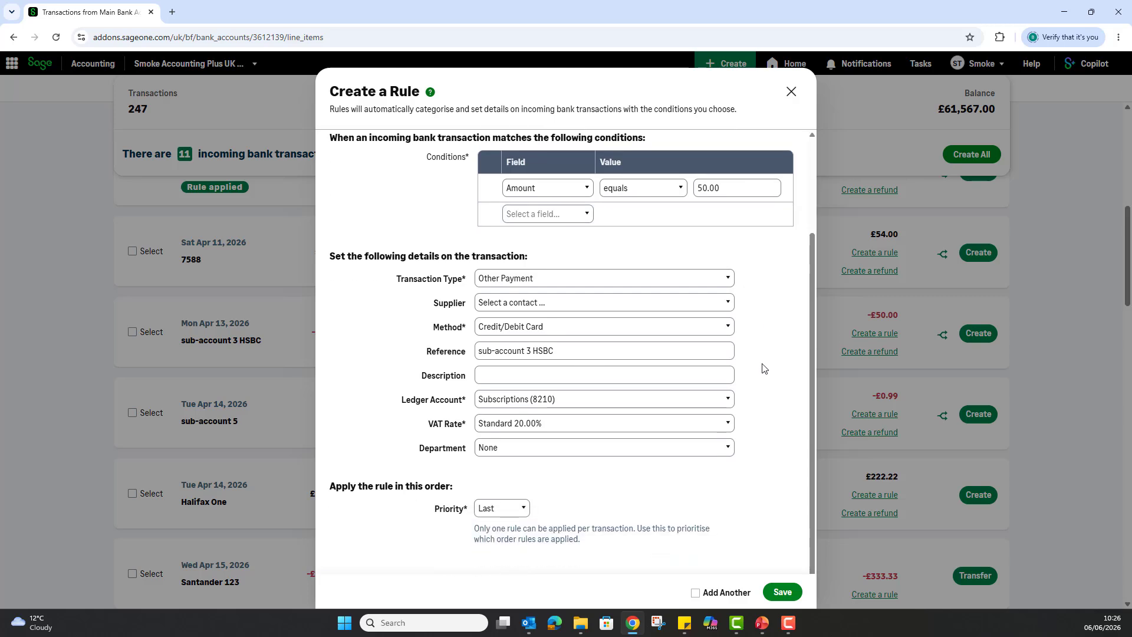
Step: Set the rule's ledger account to Telephone (7530), keep the department as None, and save the Mobile Bill rule
click(590, 396)
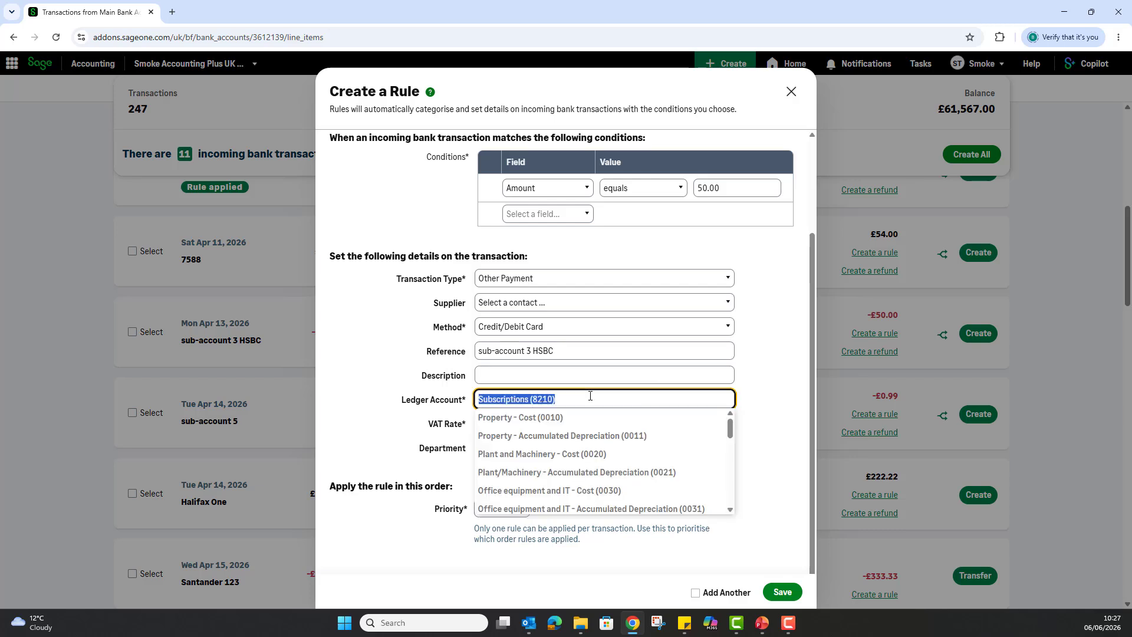
text(tele)
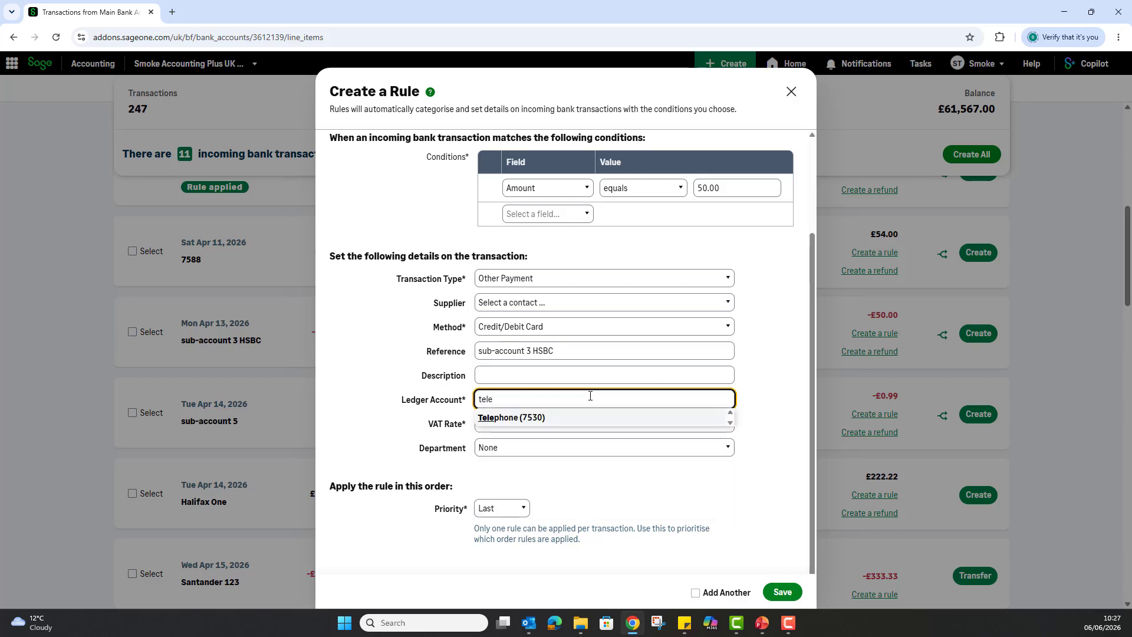
click(523, 418)
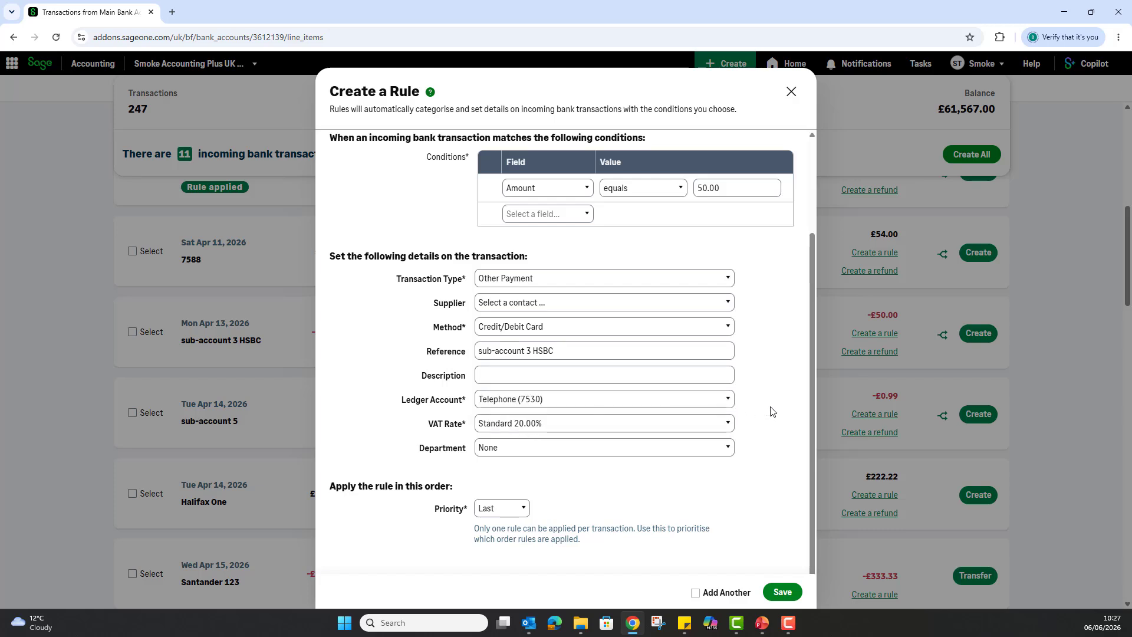
click(725, 447)
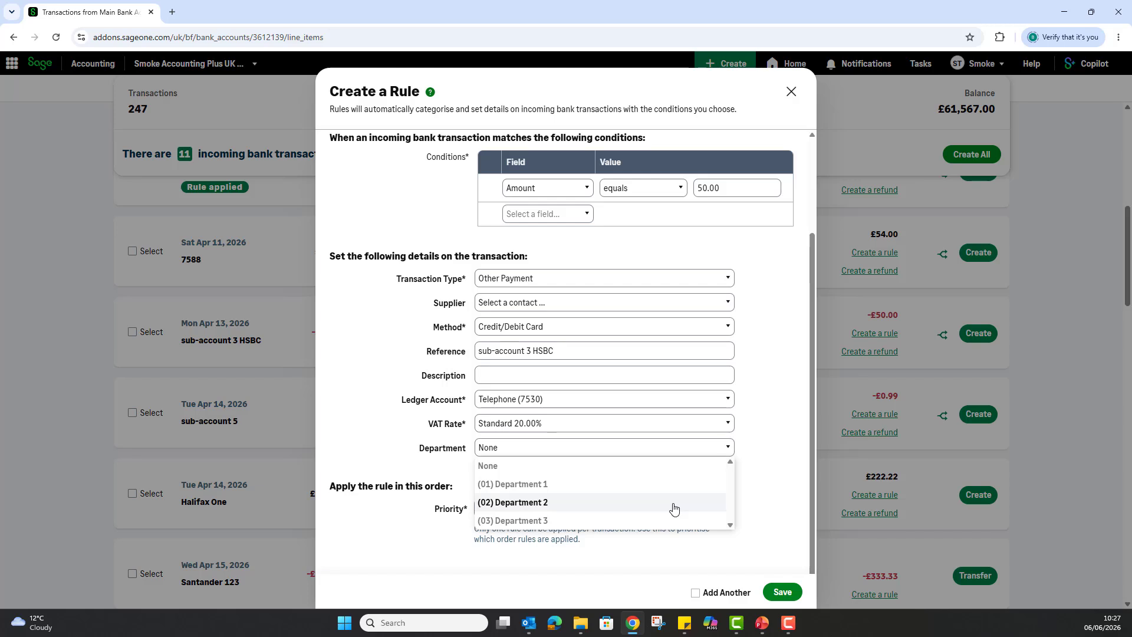
click(776, 466)
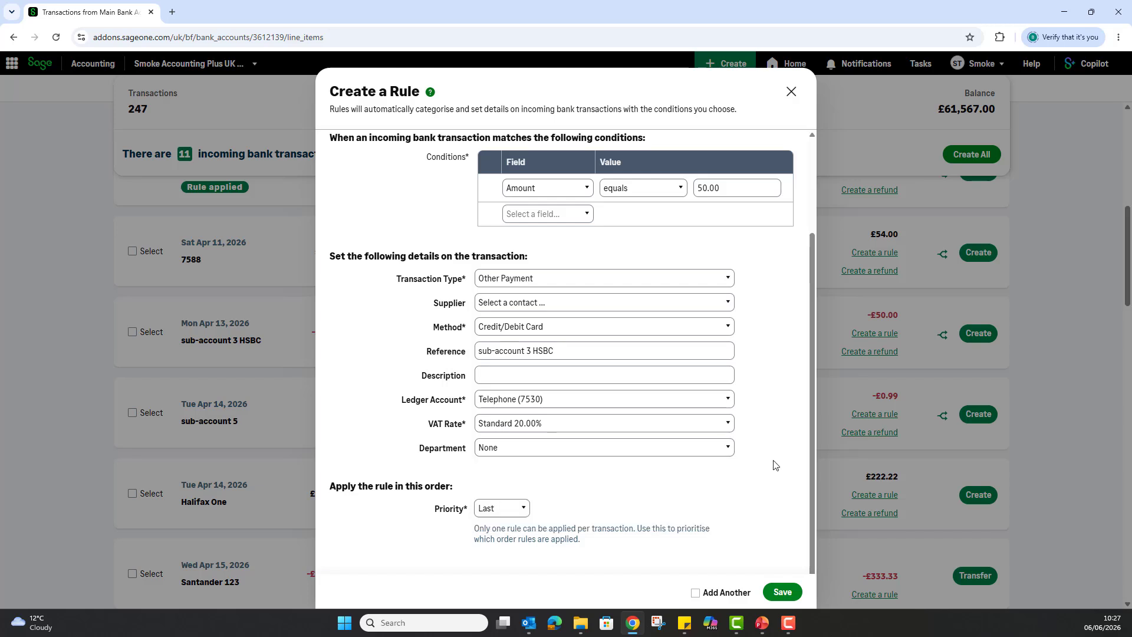
click(785, 595)
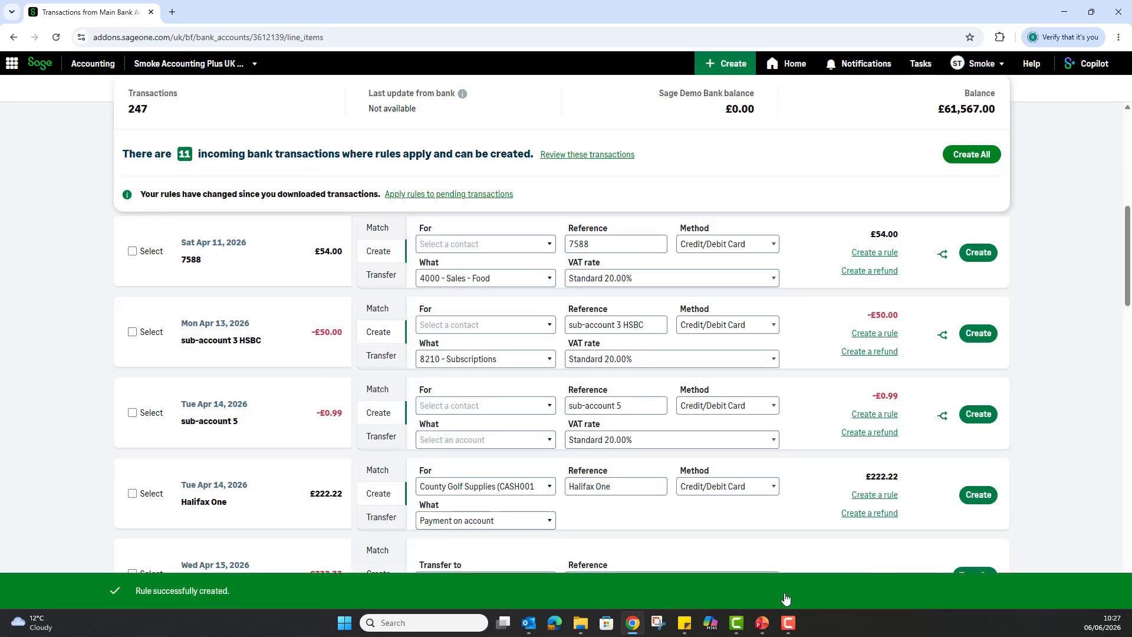
Step: Review the list of bank rules for the Main Bank Account, including their conditions, status and number of uses, and close it
scroll(715, 482, up, 2)
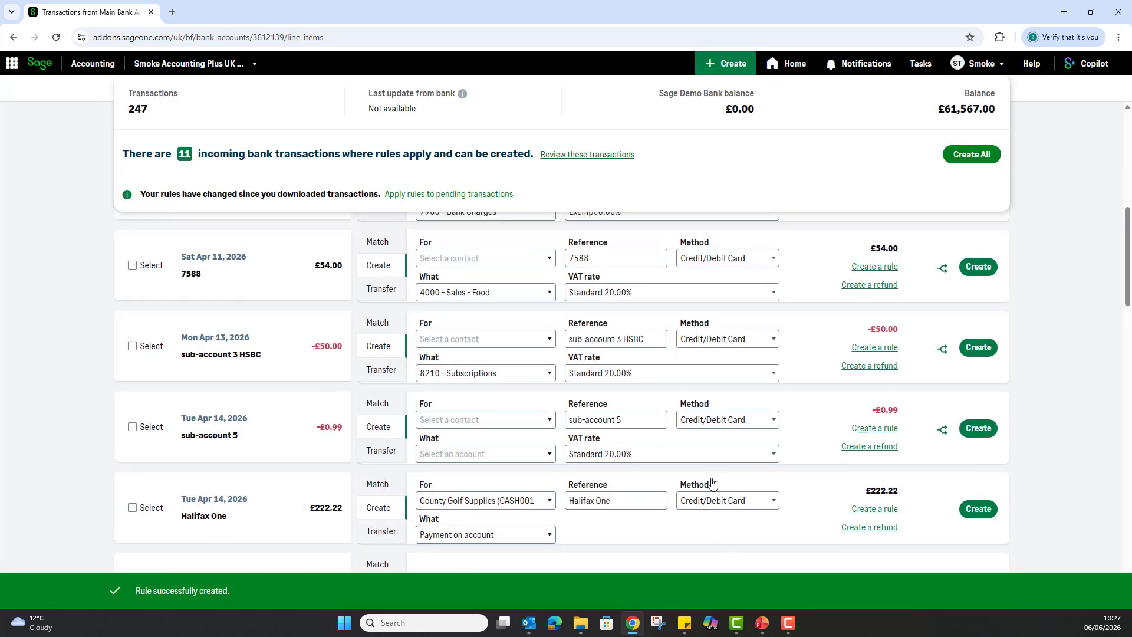
scroll(715, 482, up, 6)
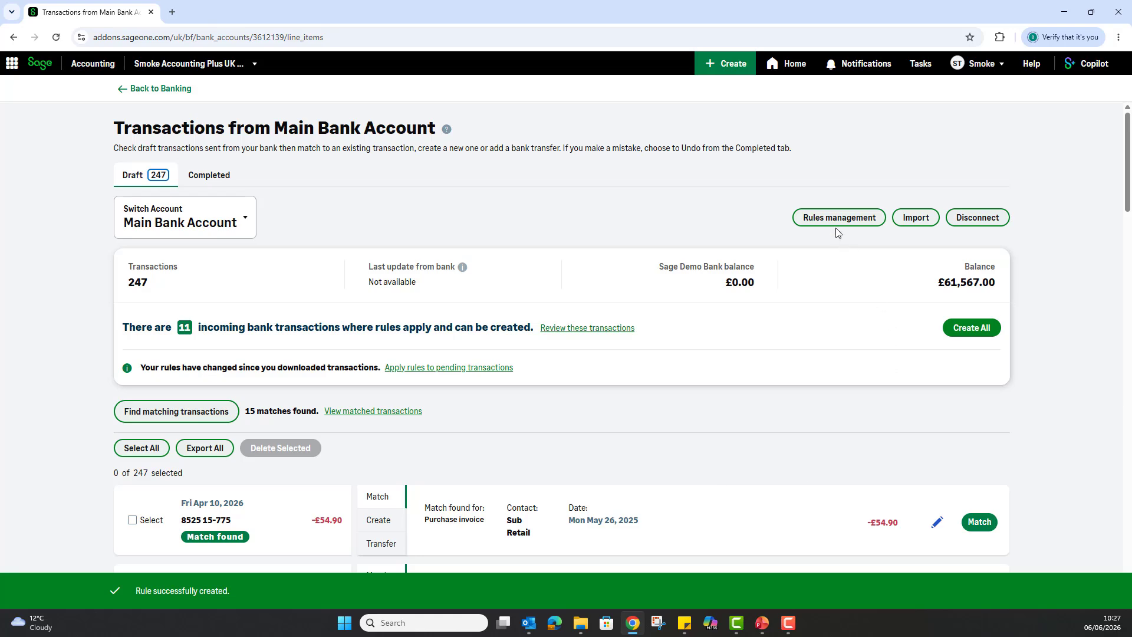
click(833, 219)
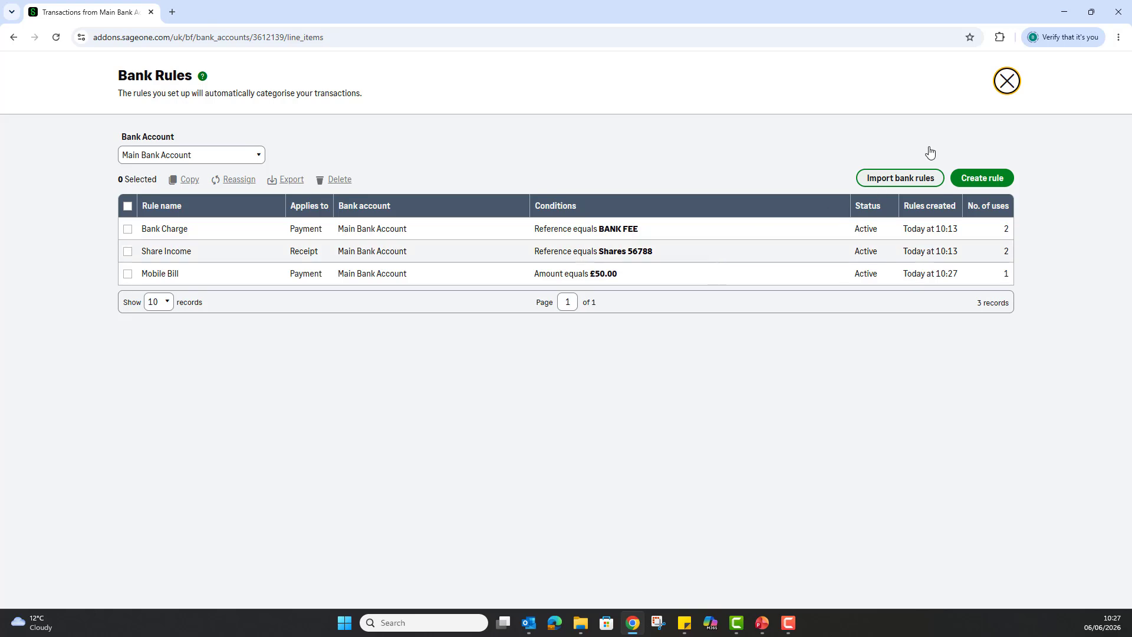
click(1007, 81)
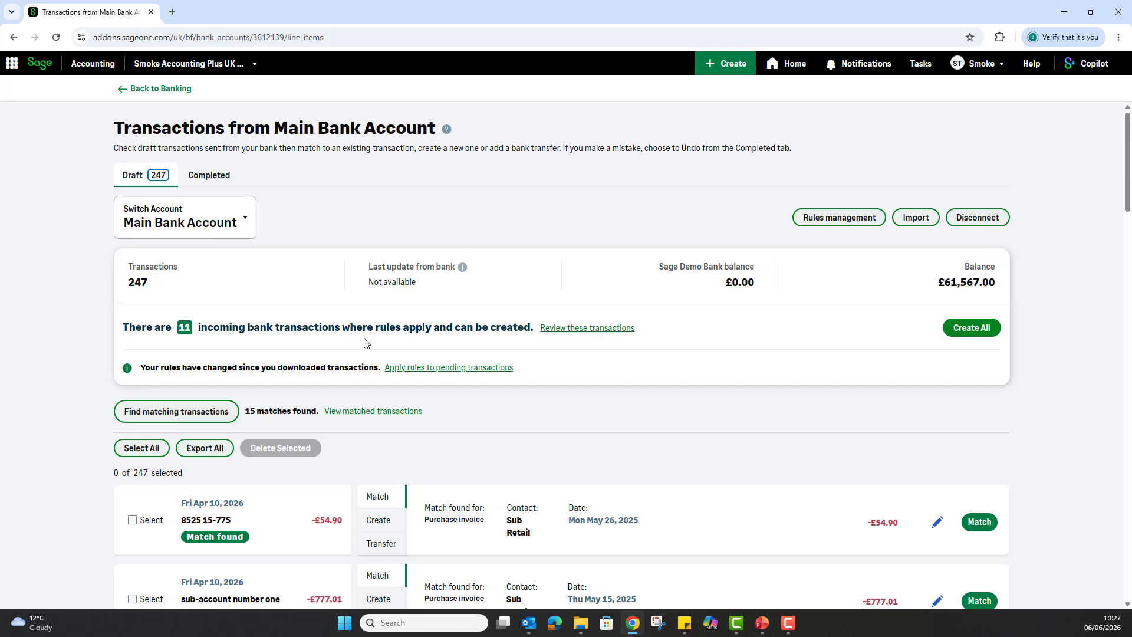
Step: Review only the incoming transactions where rules apply and return to the previous page
click(585, 334)
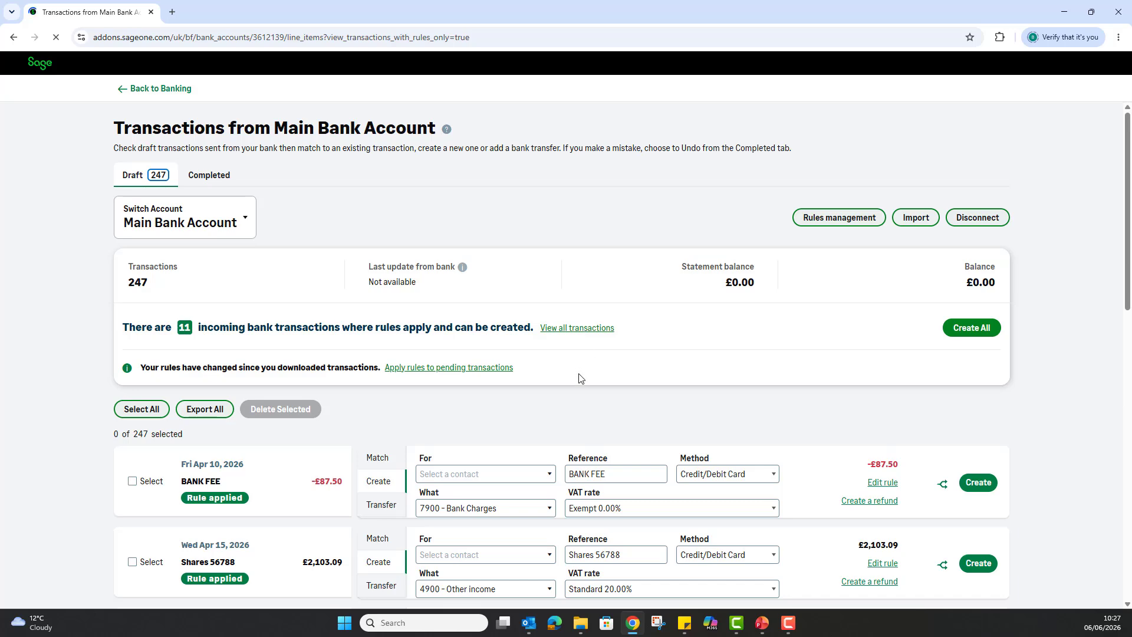
scroll(579, 378, down, 3)
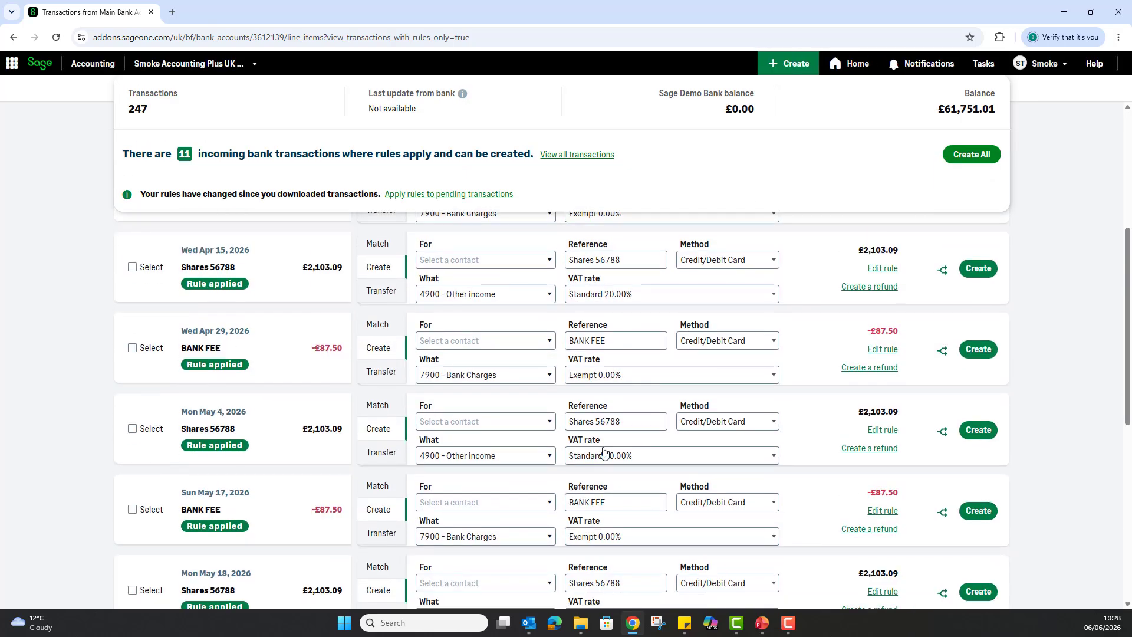
scroll(604, 452, up, 3)
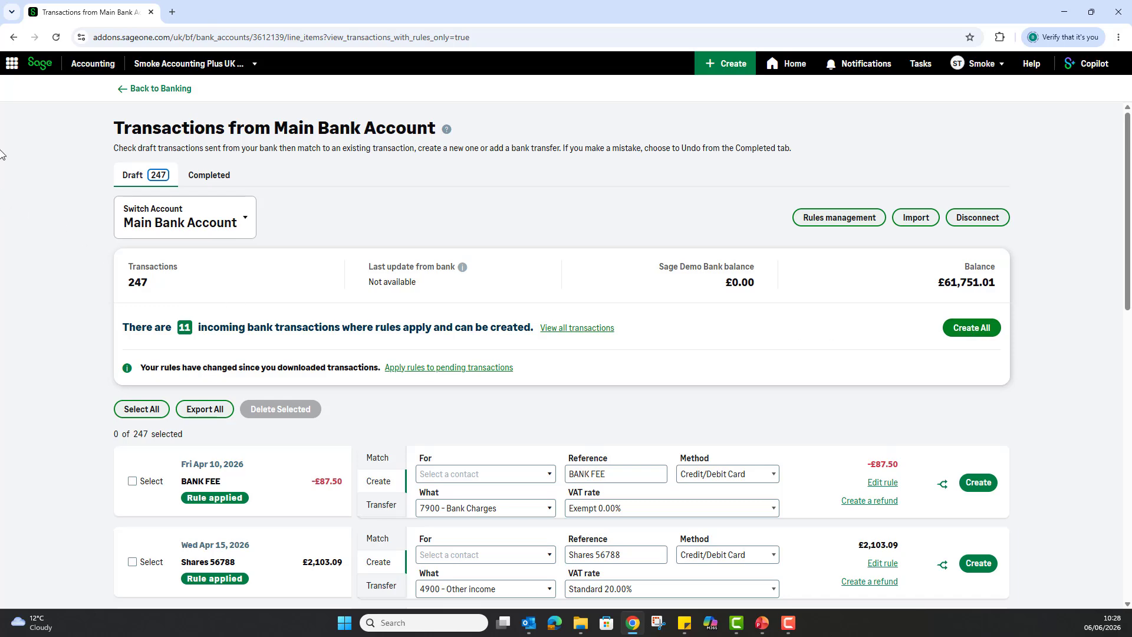
click(13, 38)
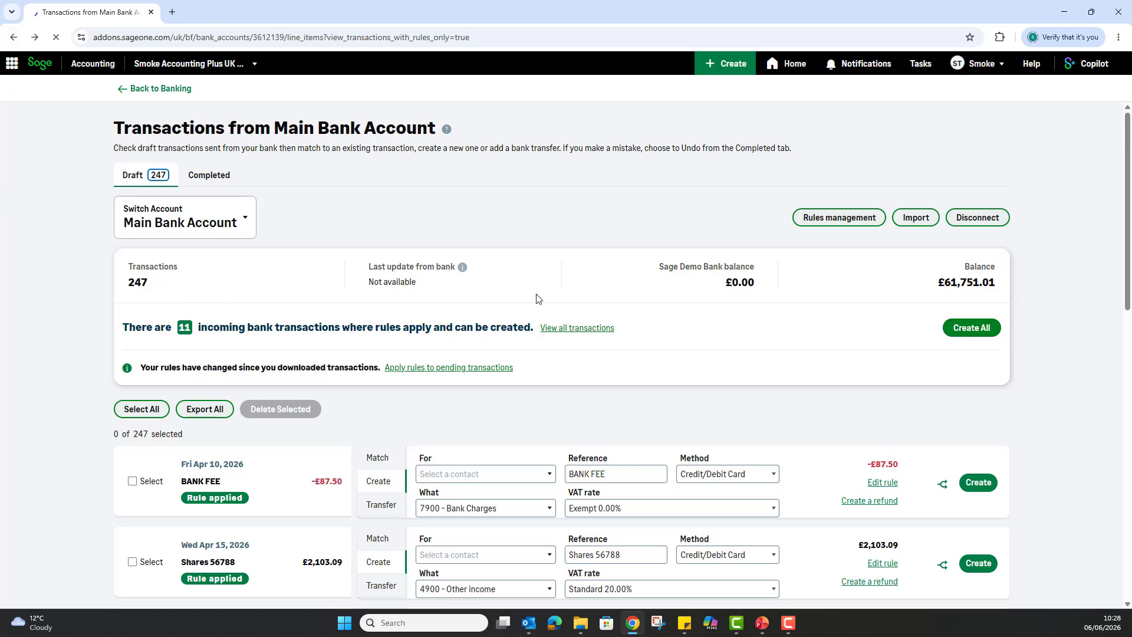
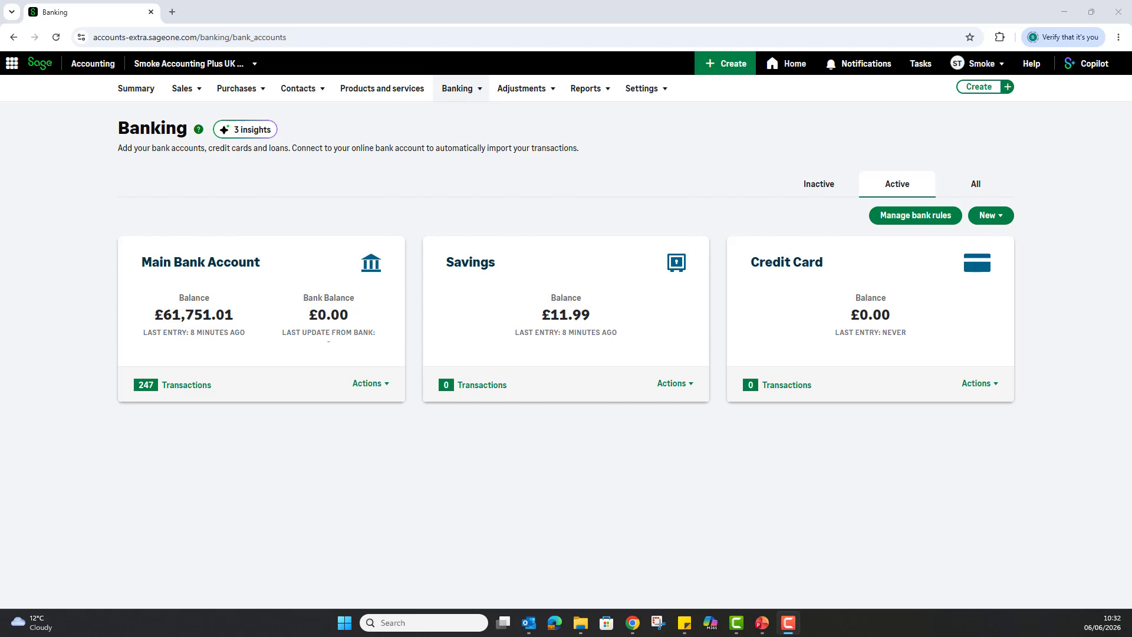
Step: Start a statement import for the Savings account and upload the 4-column-CSV-import-template file
click(684, 389)
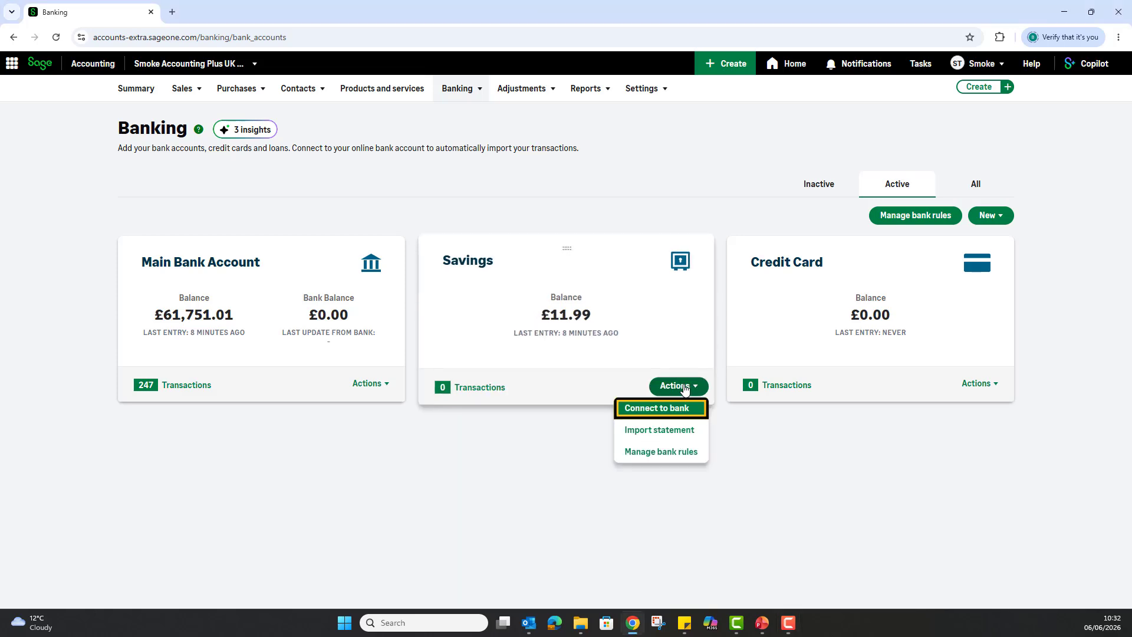
click(684, 432)
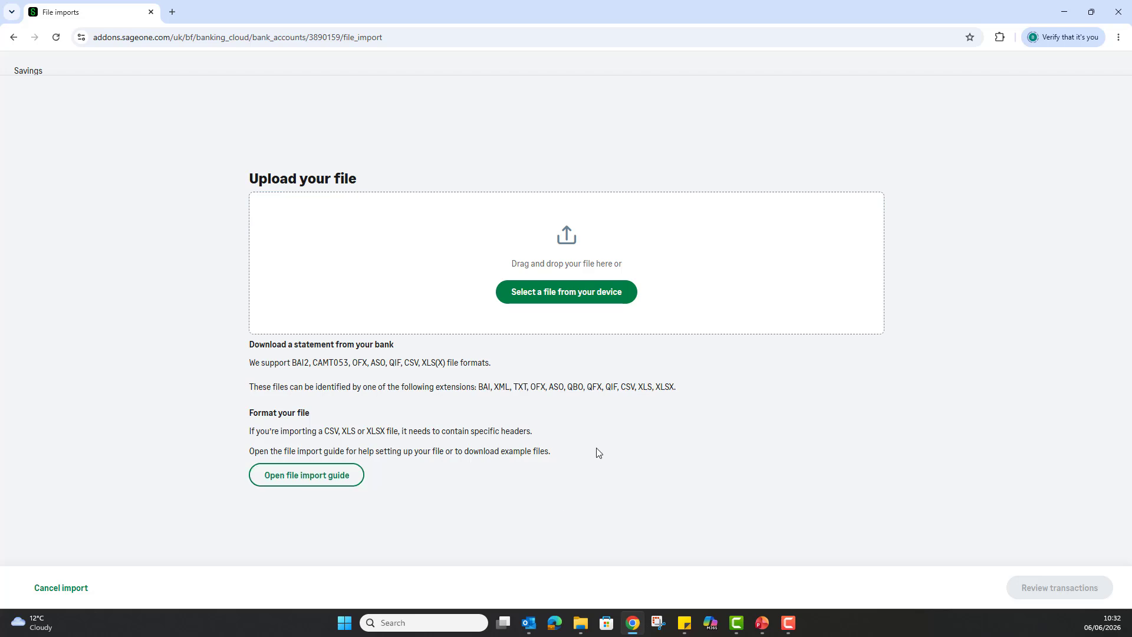
click(568, 295)
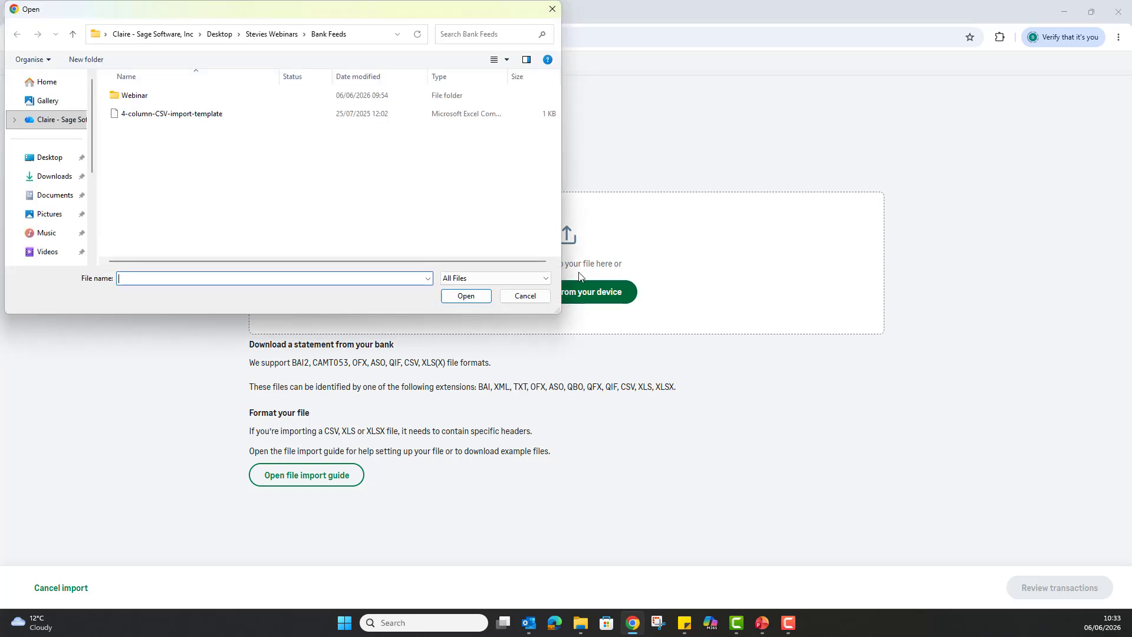
click(157, 115)
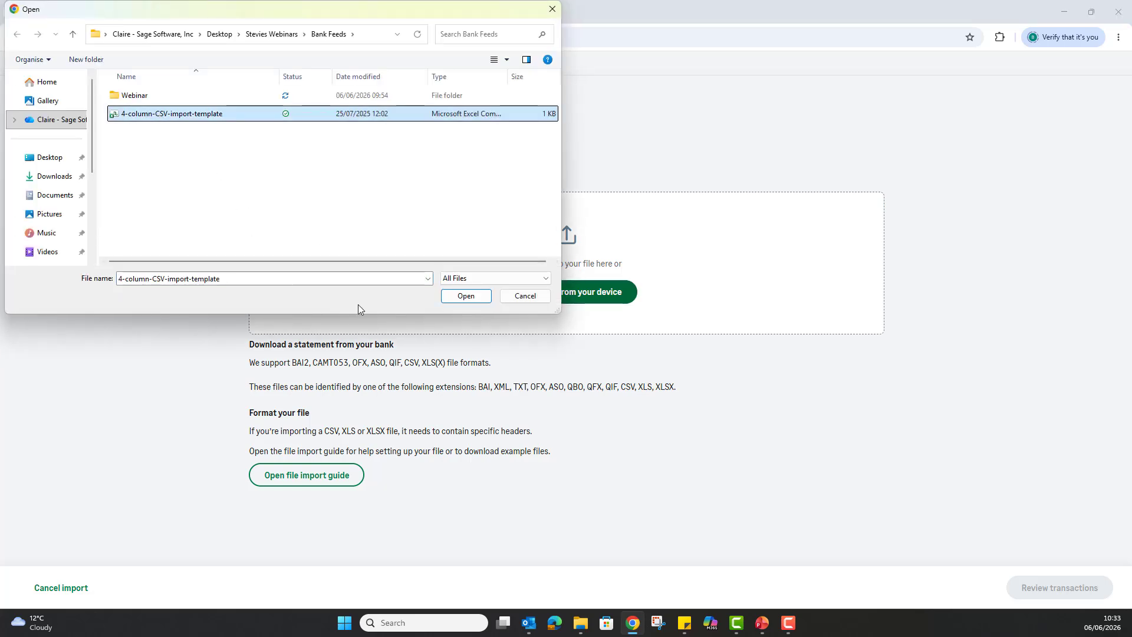
click(466, 296)
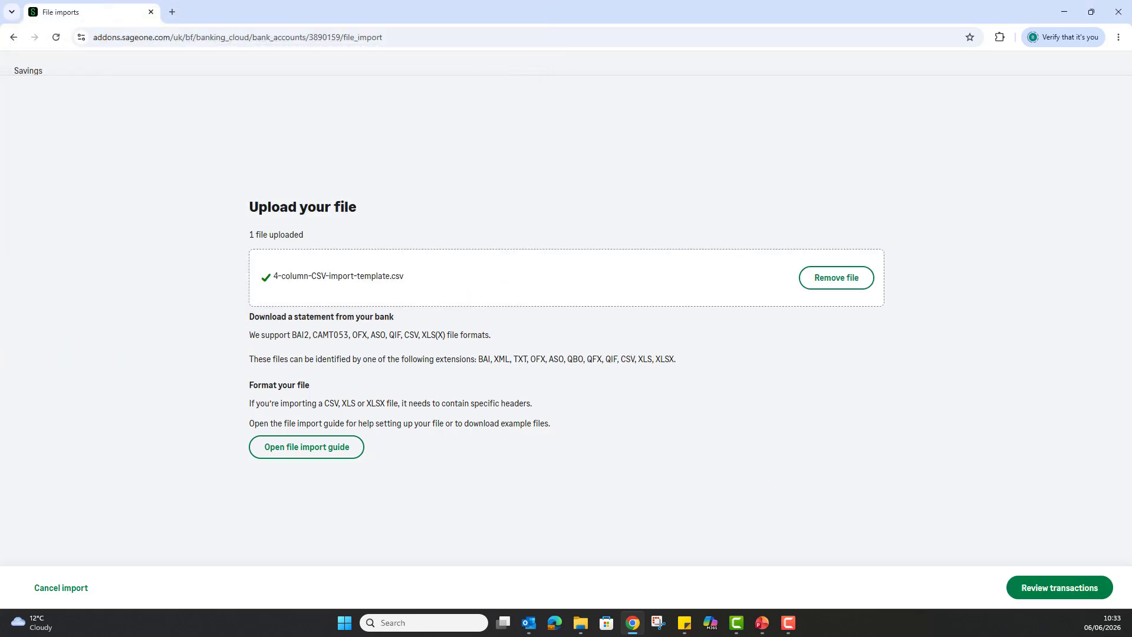
Step: Set the file's date order to Day month year, review the transactions and confirm the import into Savings
click(1076, 587)
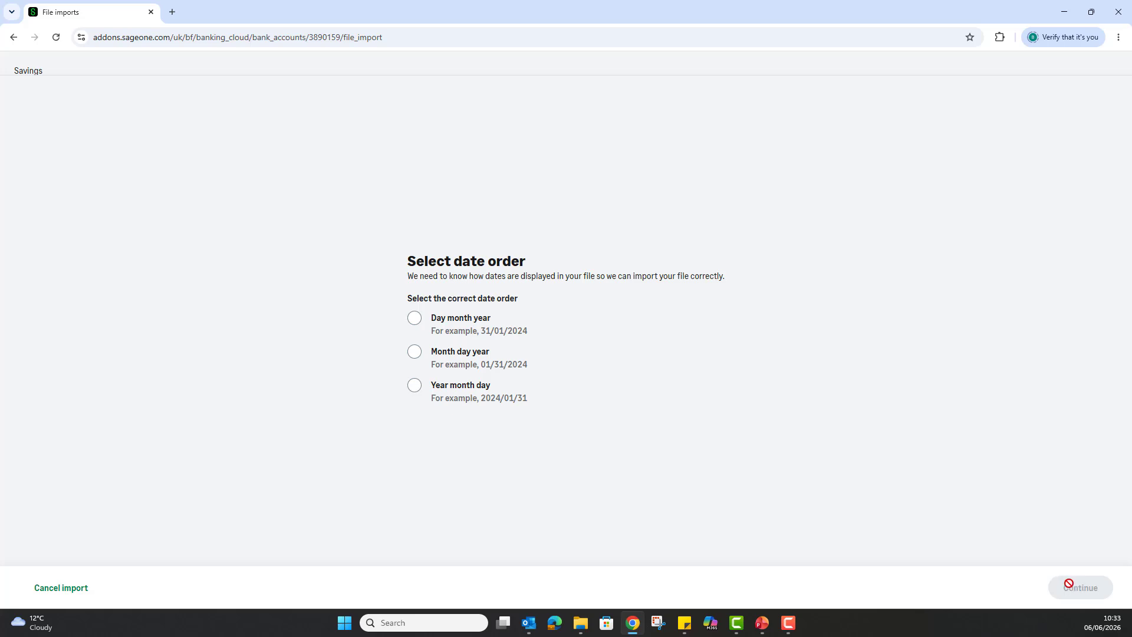
click(415, 322)
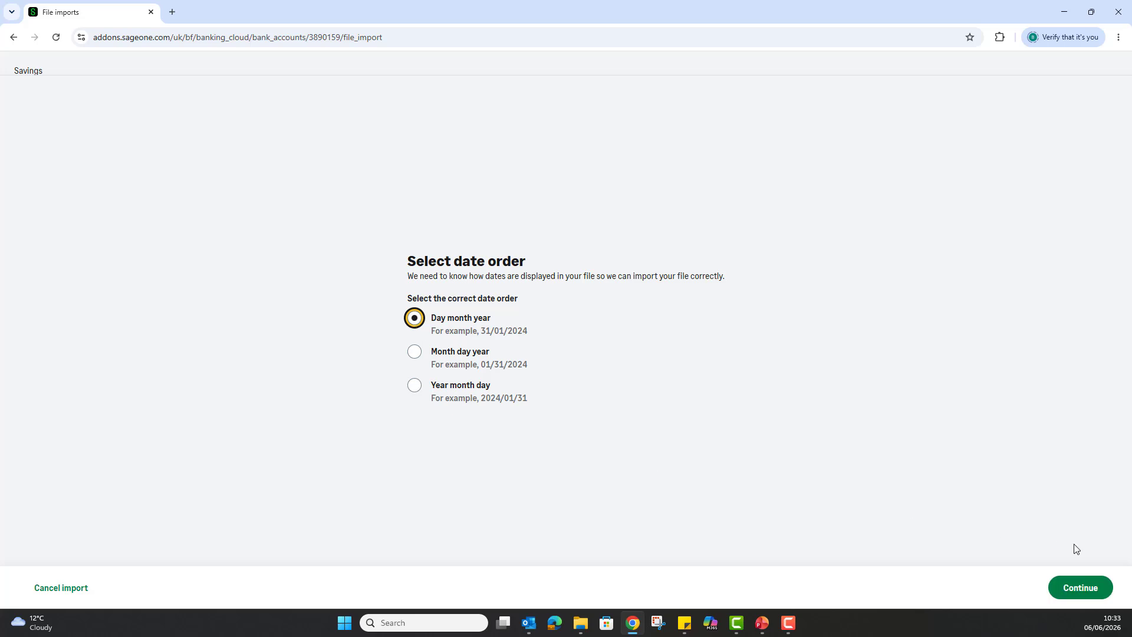
click(1082, 587)
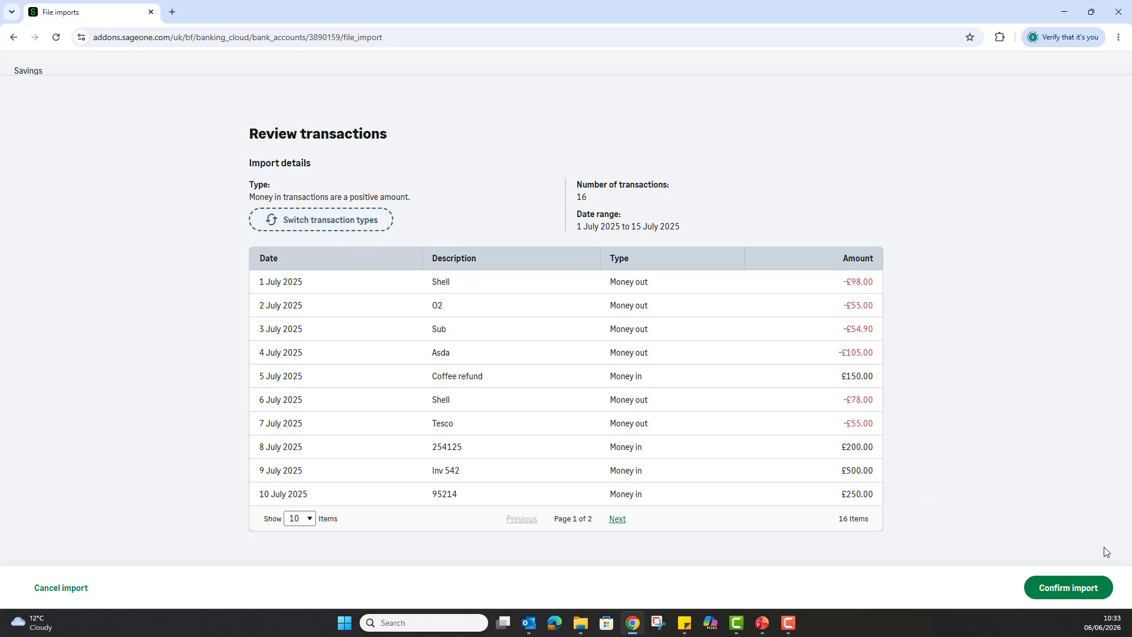
click(1090, 588)
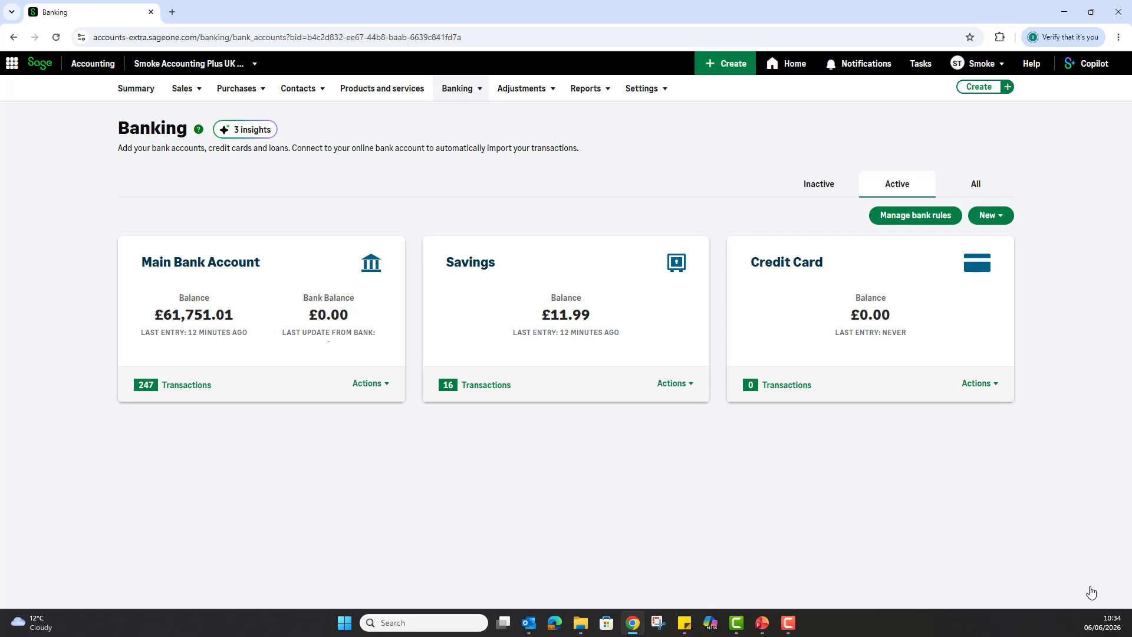
Step: Open the Savings account's draft transactions and look through the entries imported from the statement
click(477, 388)
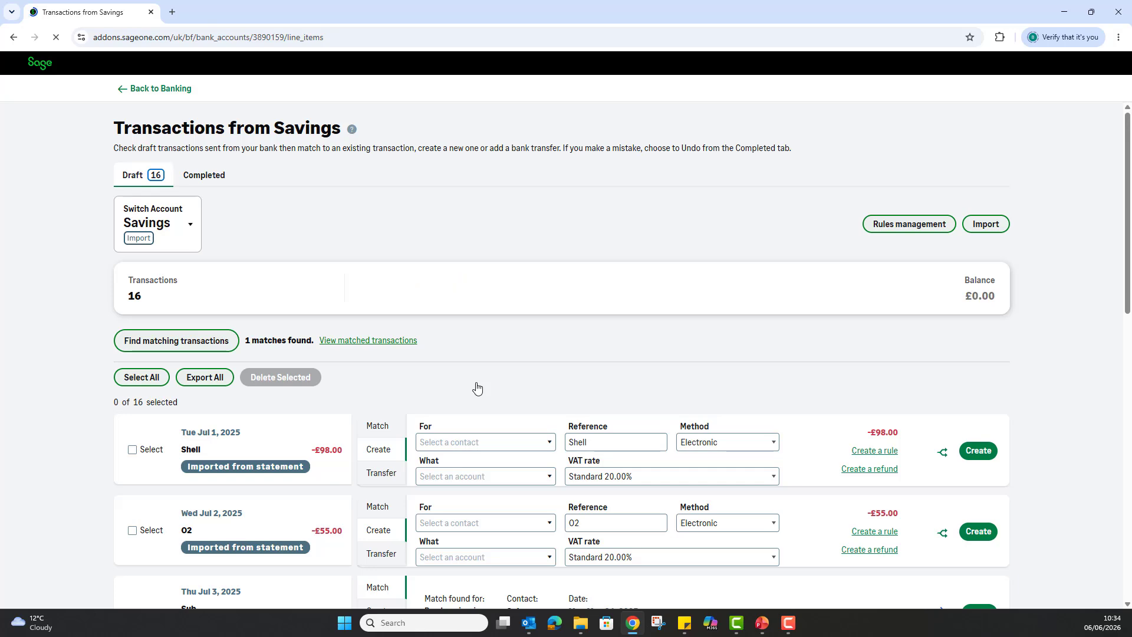
scroll(476, 390, down, 1)
scroll(475, 389, down, 2)
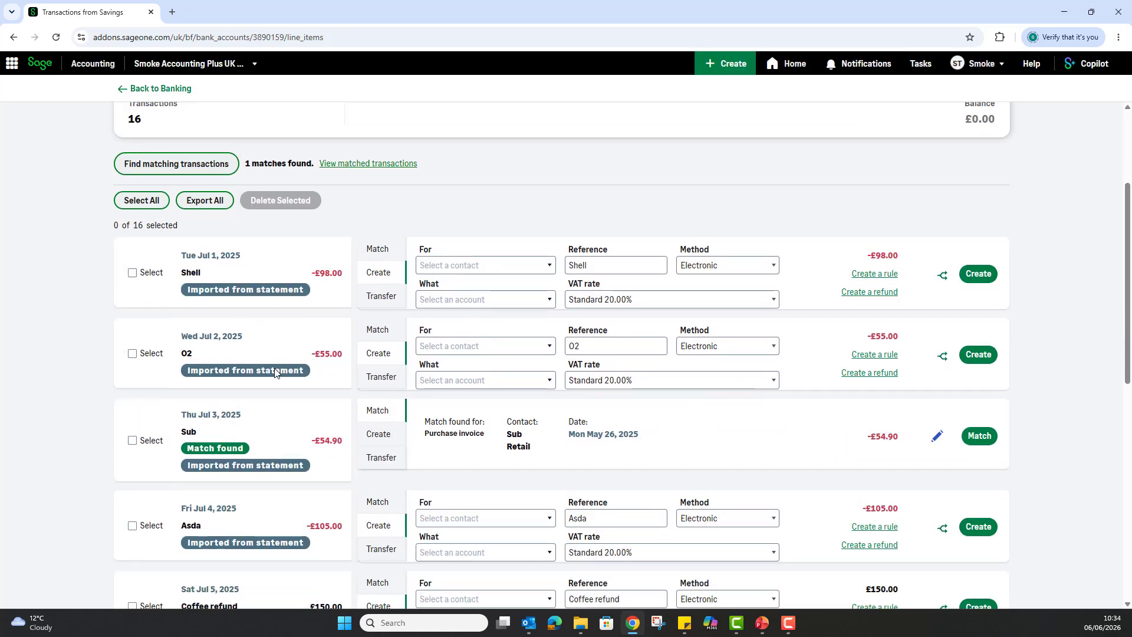
scroll(252, 554, down, 1)
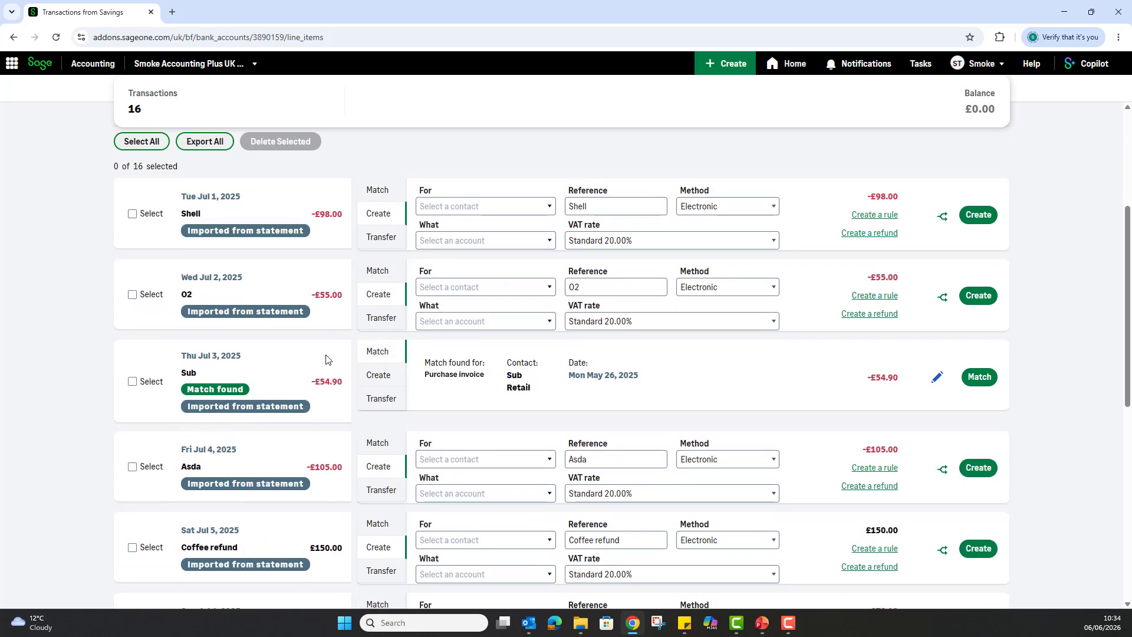